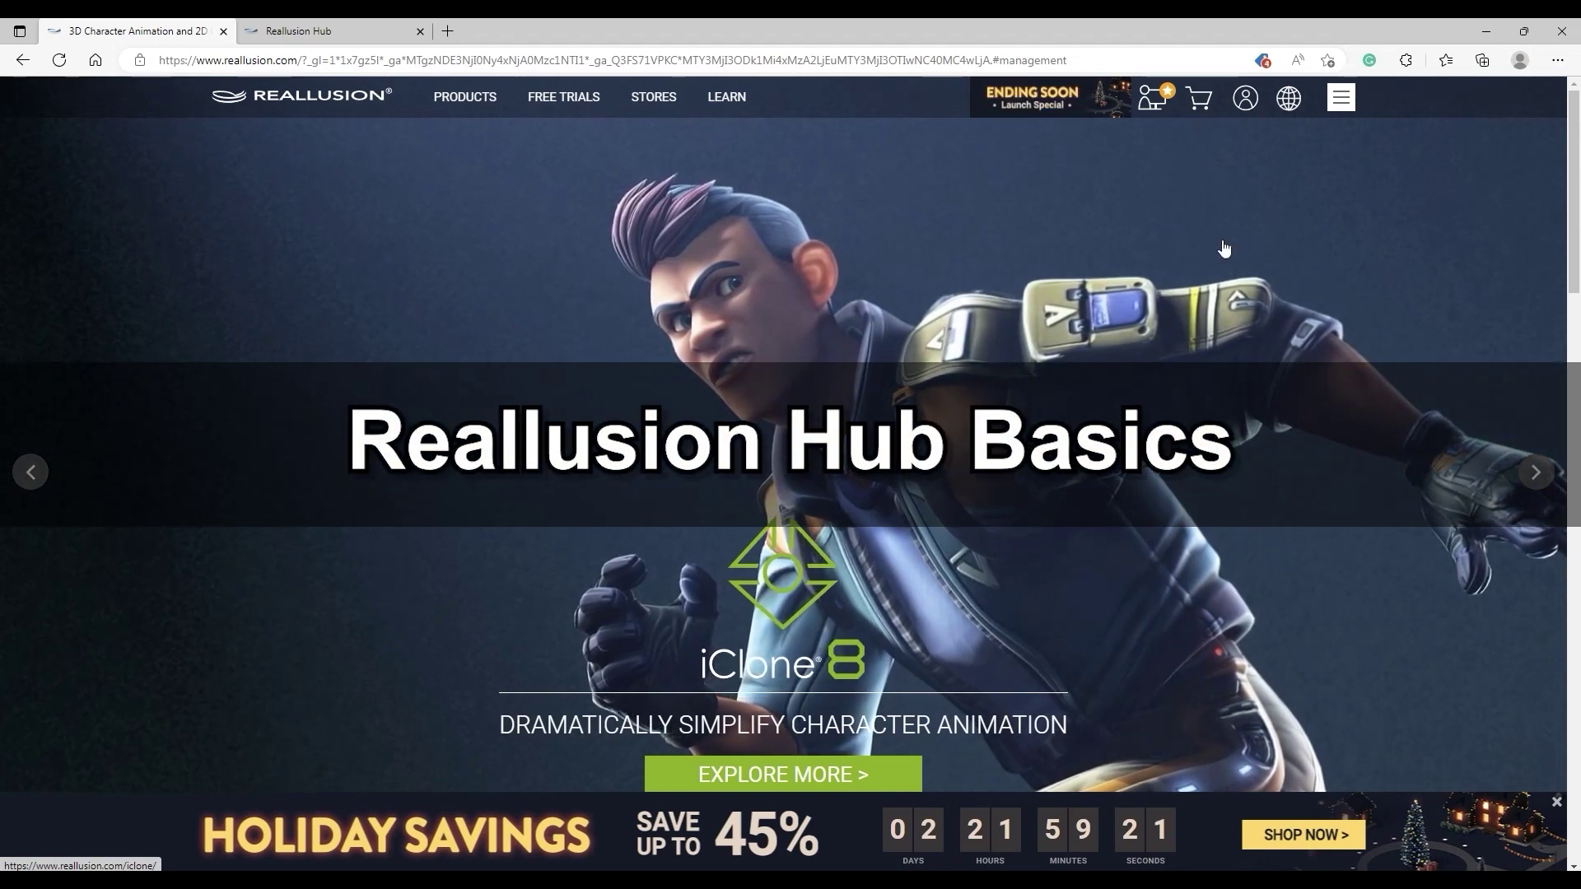
Go to Management > Reallusion Hub from the site menu and scroll to the Free Download buttons
{"action": "left_click", "coordinate": [1342, 98]}
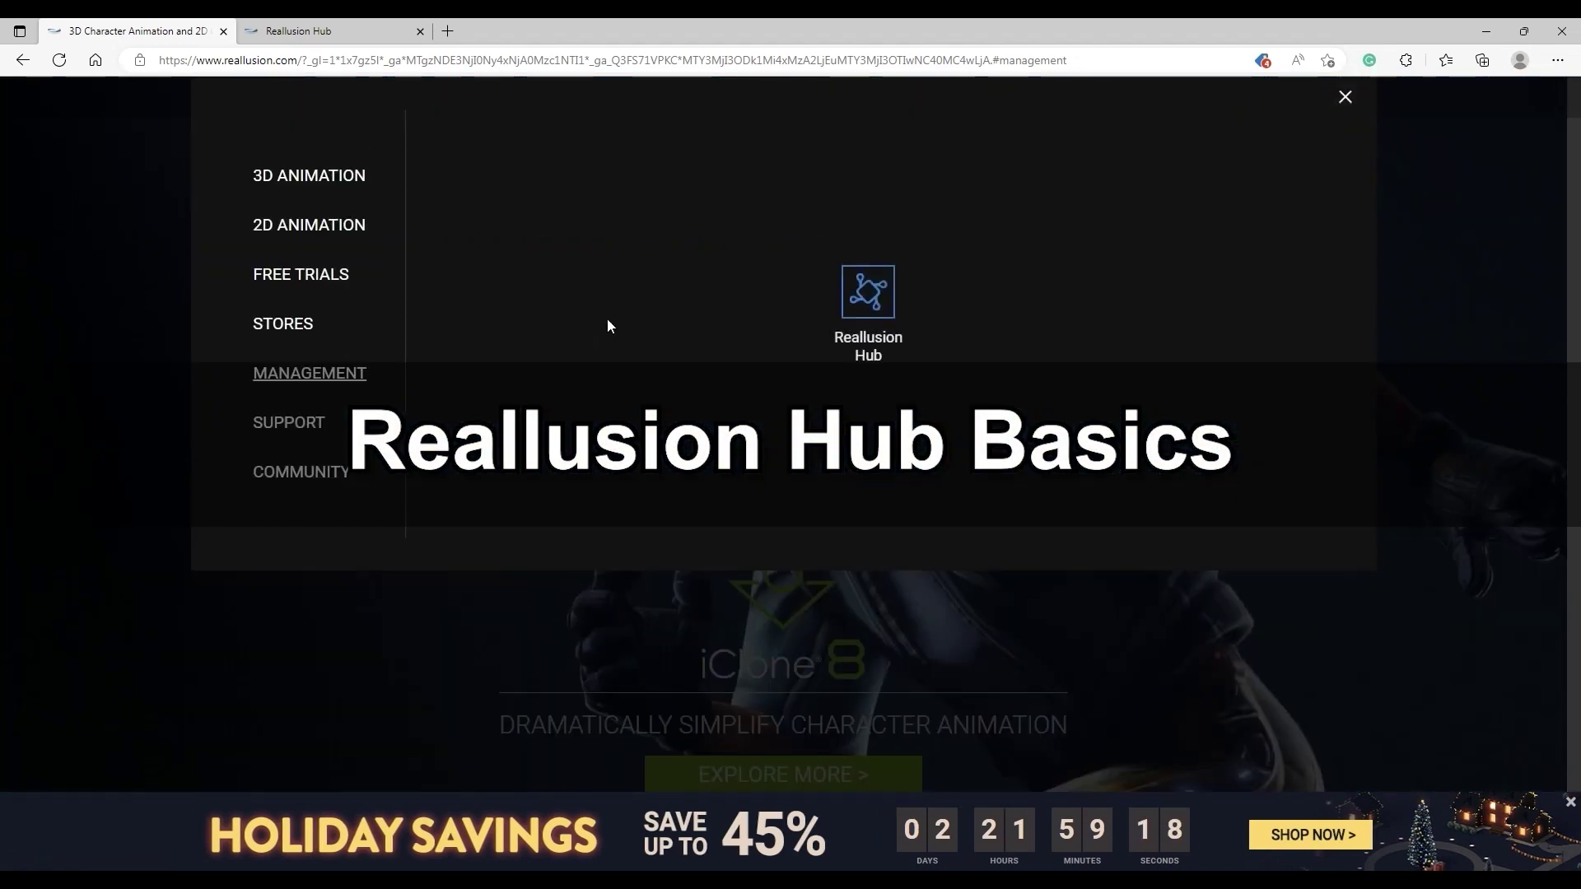
{"action": "left_click", "coordinate": [368, 31]}
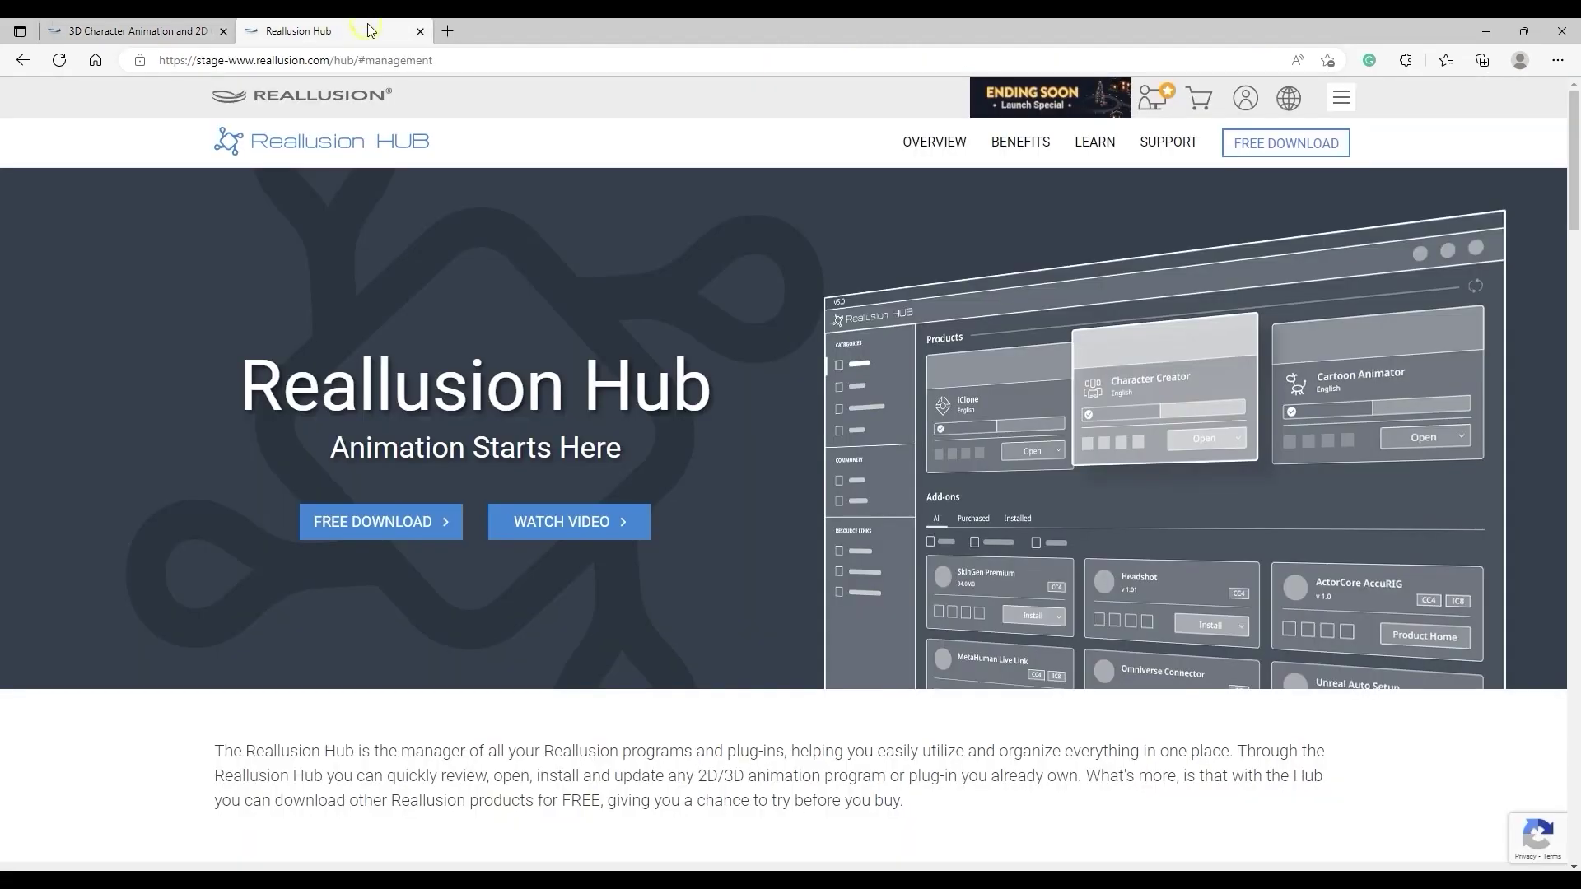
{"action": "scroll", "coordinate": [1573, 244], "scroll_direction": "down", "scroll_amount": 2}
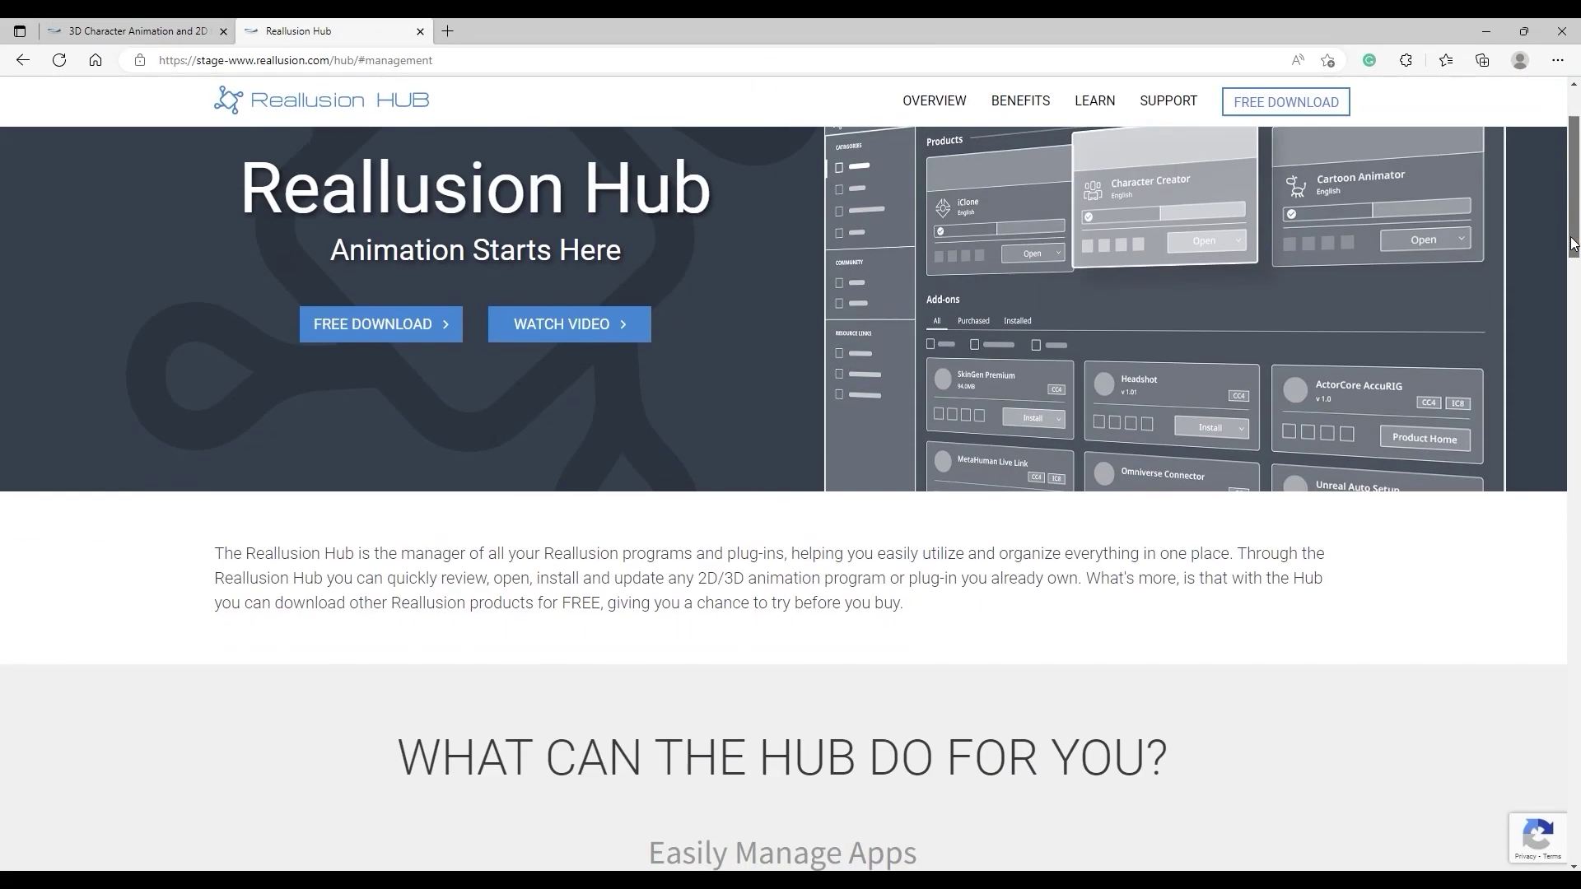
{"action": "left_click_drag", "start_coordinate": [1574, 244], "coordinate": [1570, 464]}
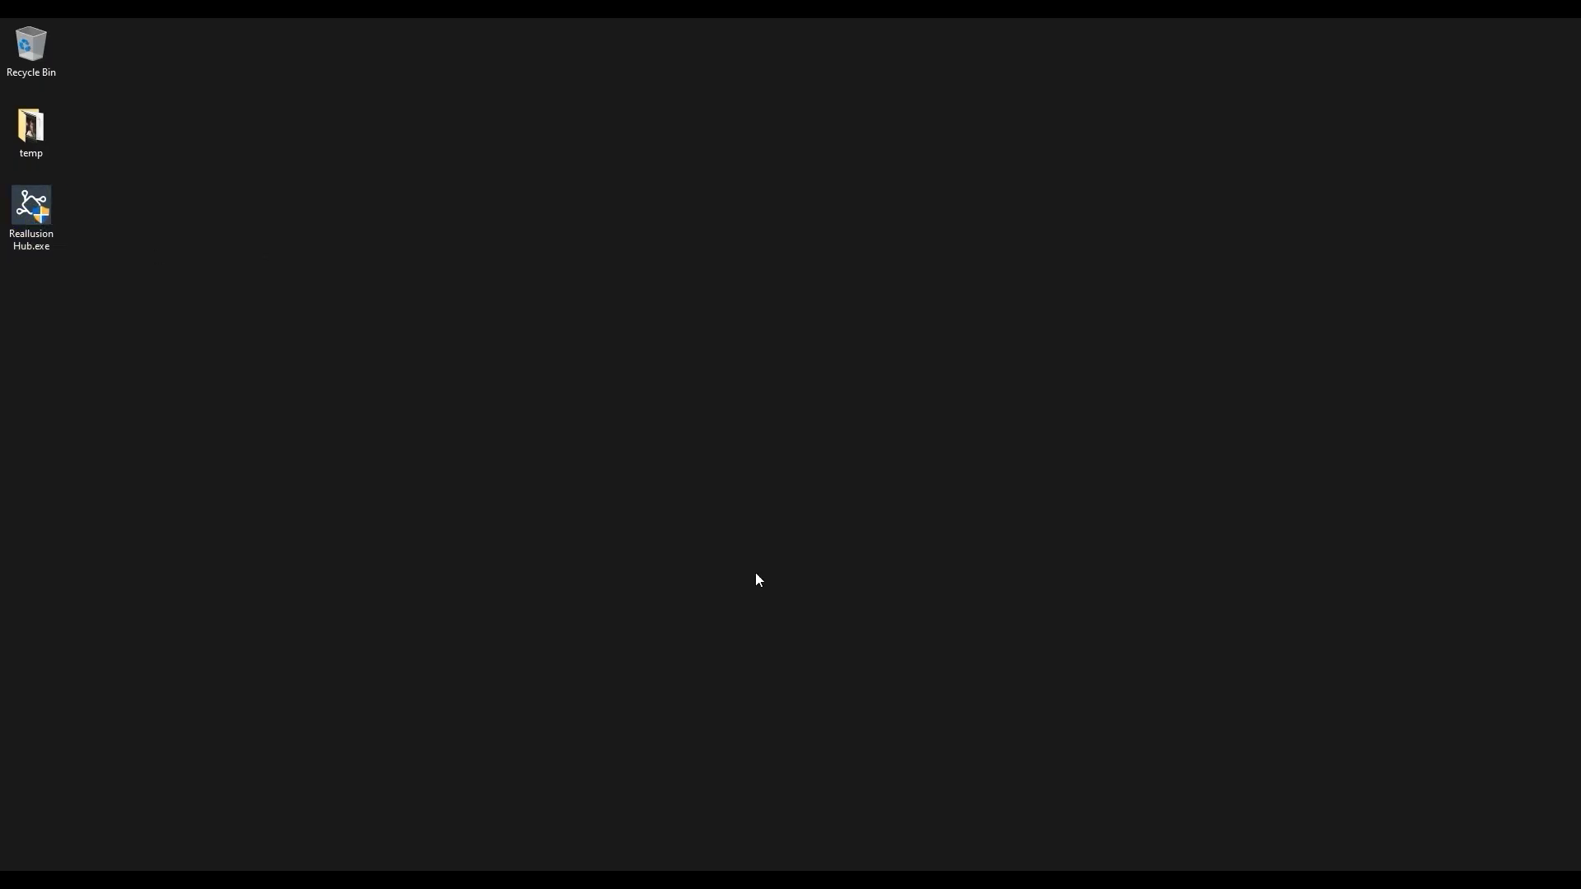
Install Reallusion Hub, maximize it, and view add-ons for Character Creator 4, Cartoon Animator 5 and iClone 8
{"action": "left_click", "coordinate": [951, 493]}
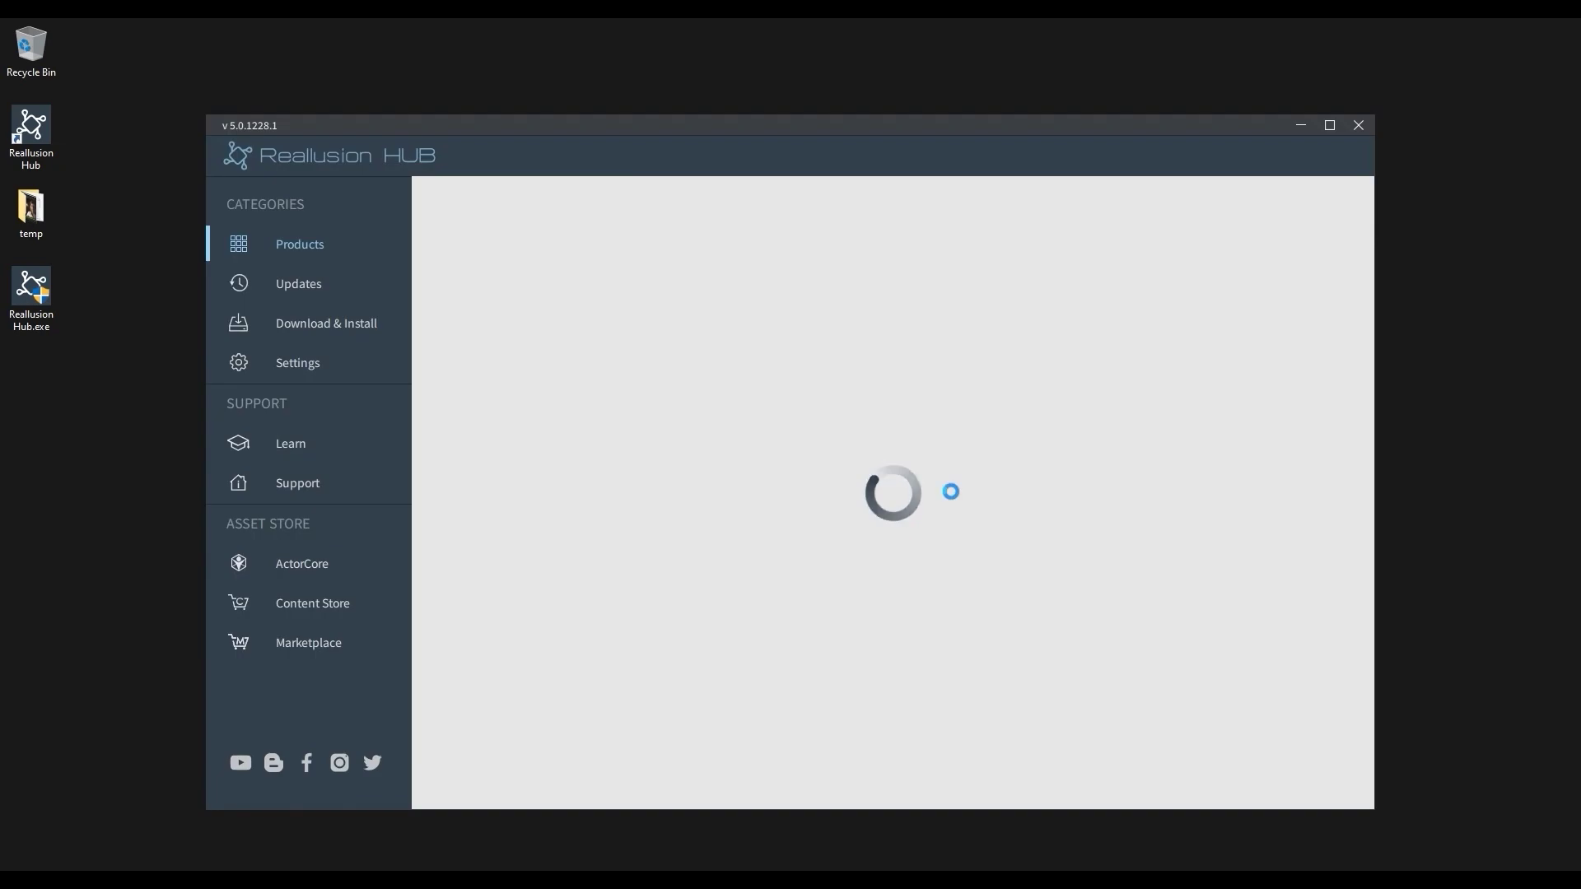
{"action": "left_click", "coordinate": [1330, 125]}
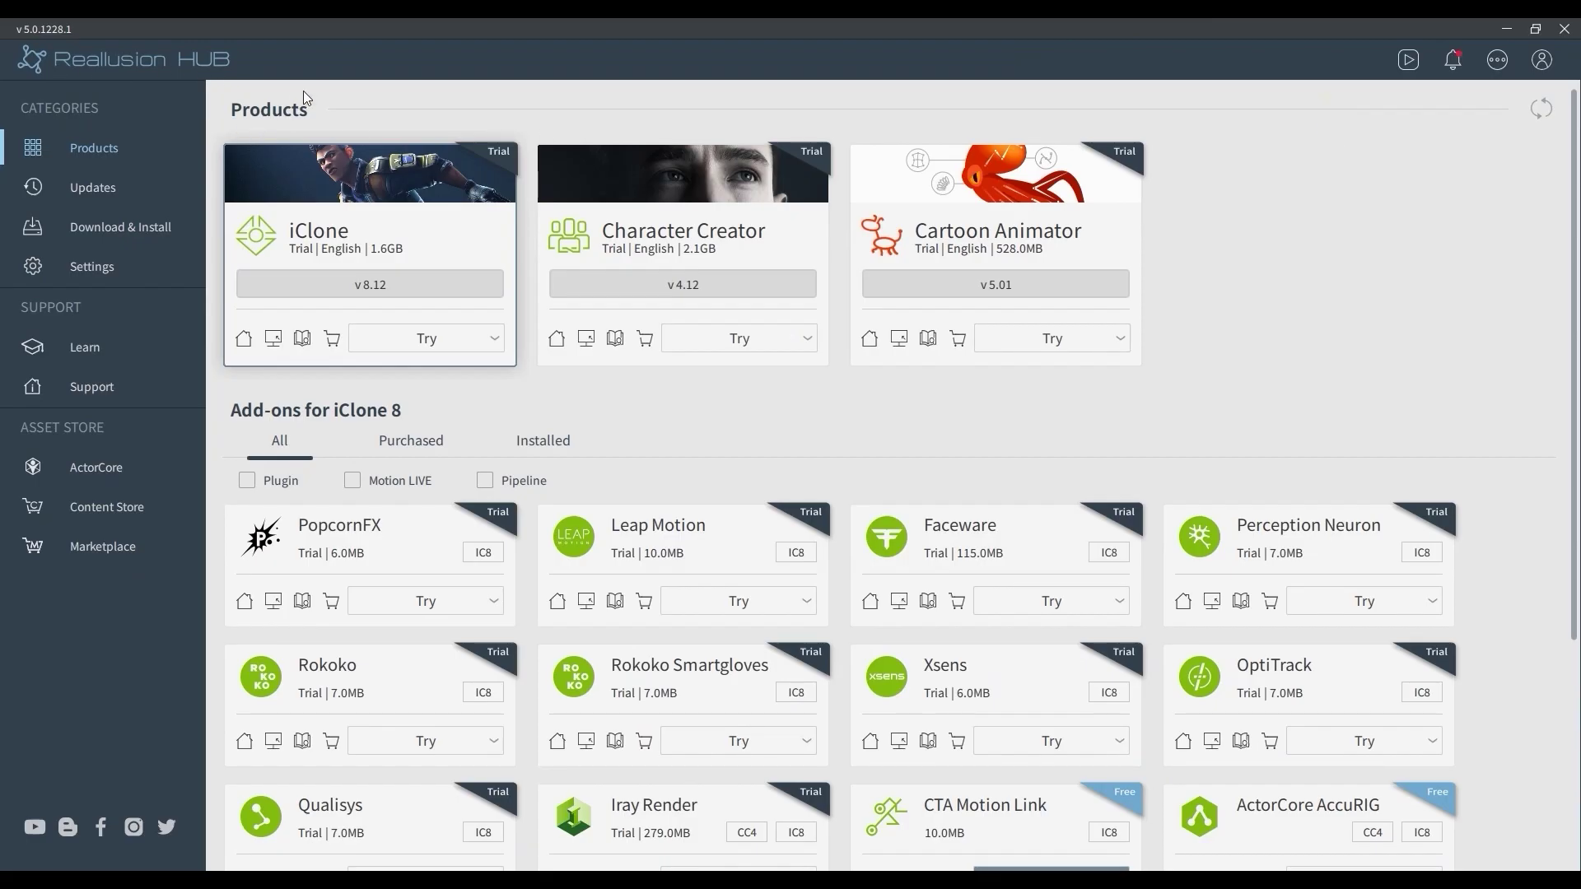
{"action": "left_click", "coordinate": [815, 250]}
{"action": "left_click", "coordinate": [1104, 254]}
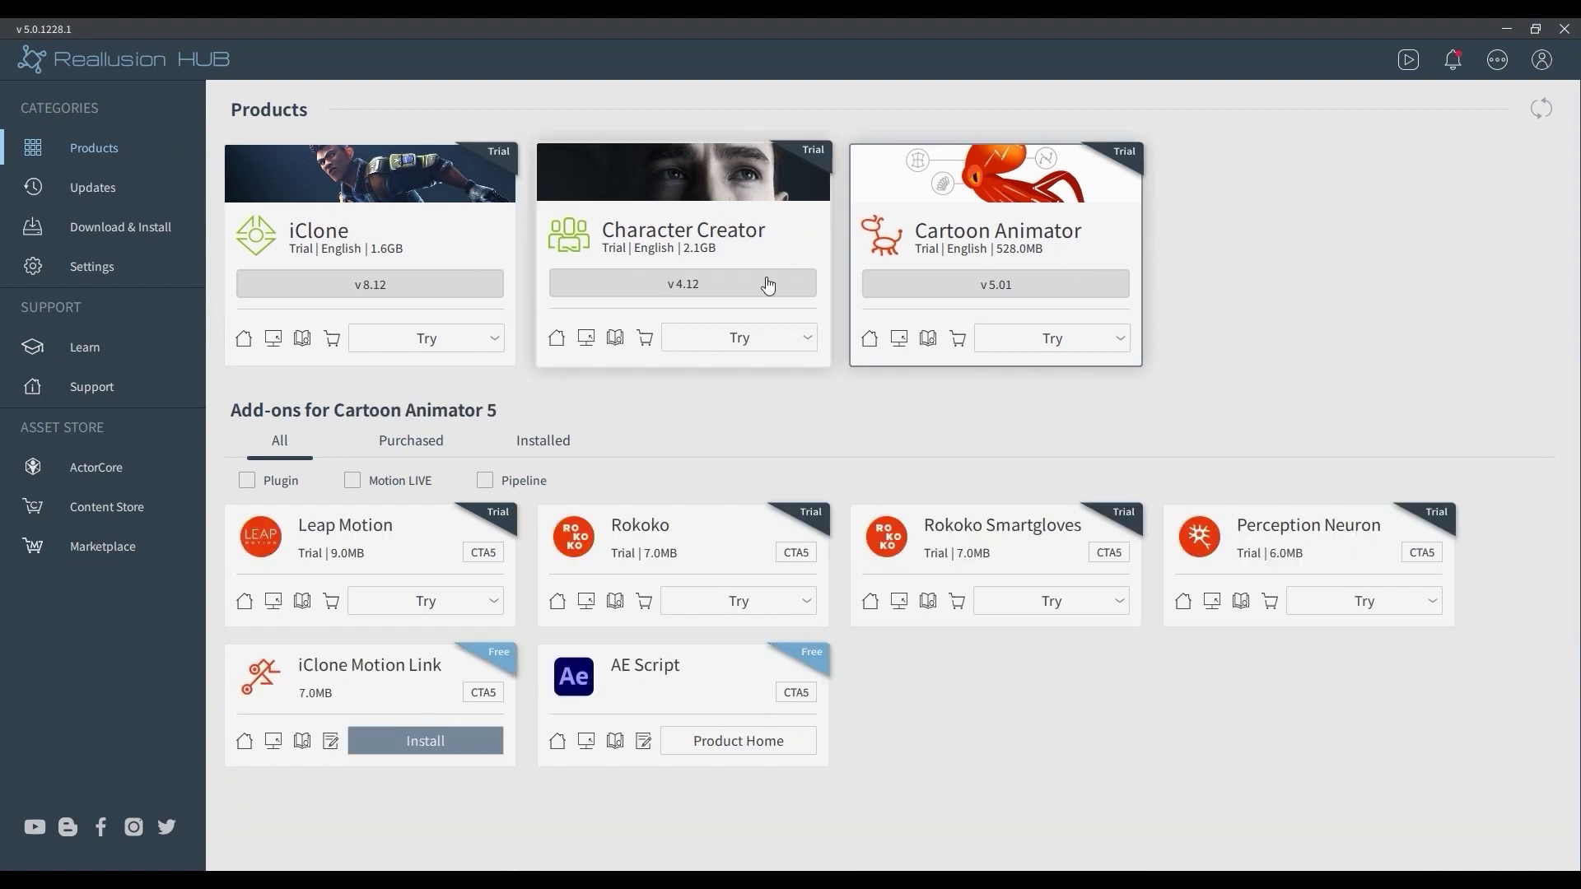
{"action": "left_click", "coordinate": [480, 249]}
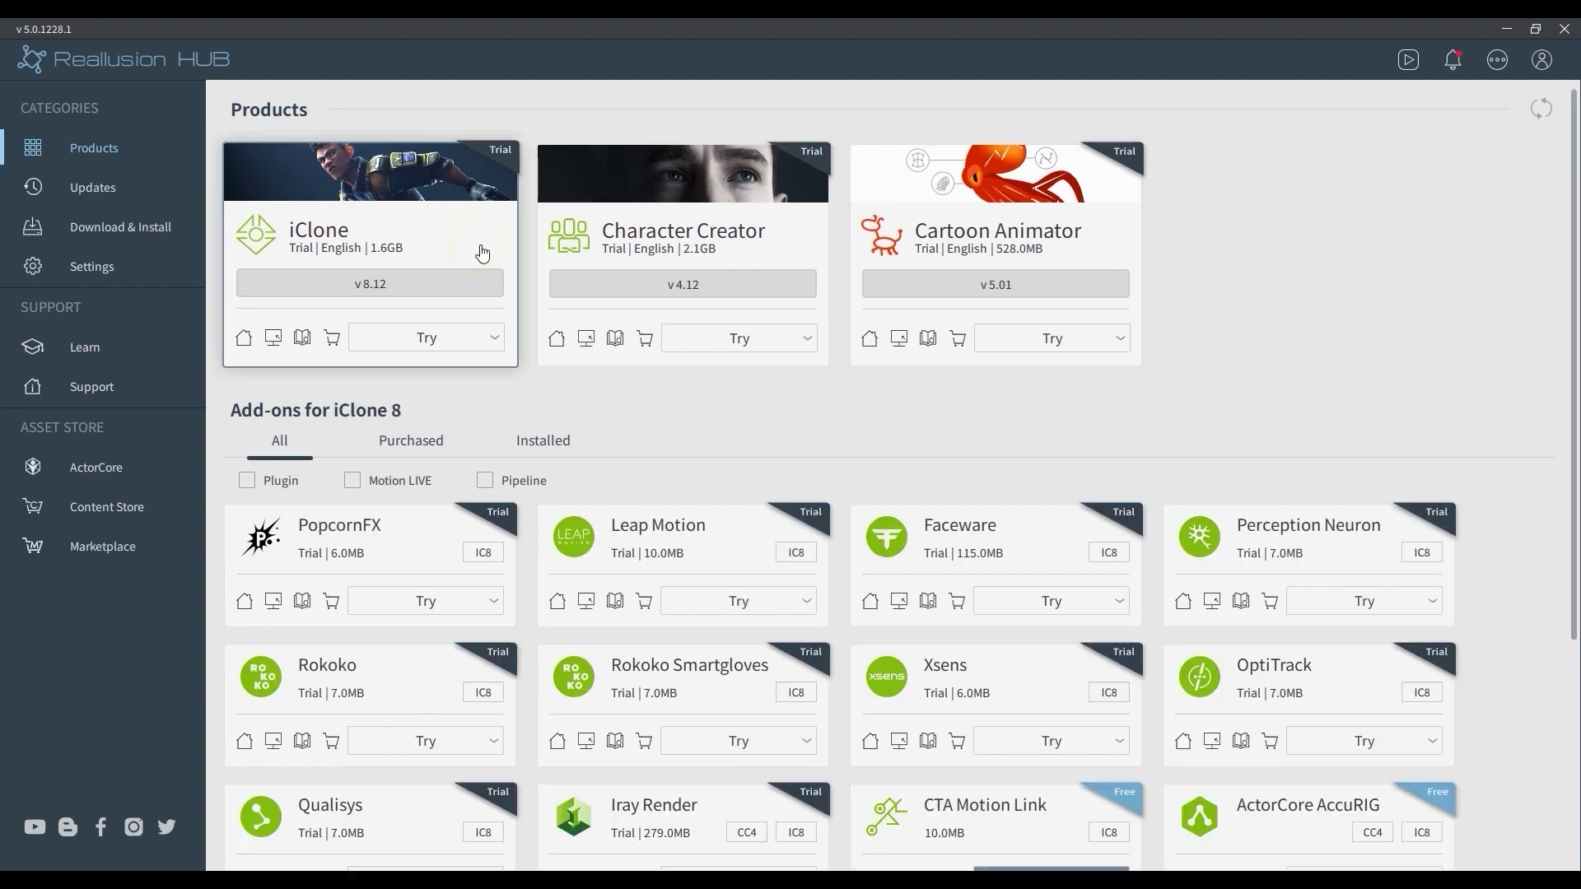
Show iClone's trial and purchase options list, then dismiss it
{"action": "left_click", "coordinate": [494, 337]}
{"action": "left_click", "coordinate": [494, 338]}
{"action": "left_click", "coordinate": [494, 338]}
{"action": "left_click", "coordinate": [1294, 267]}
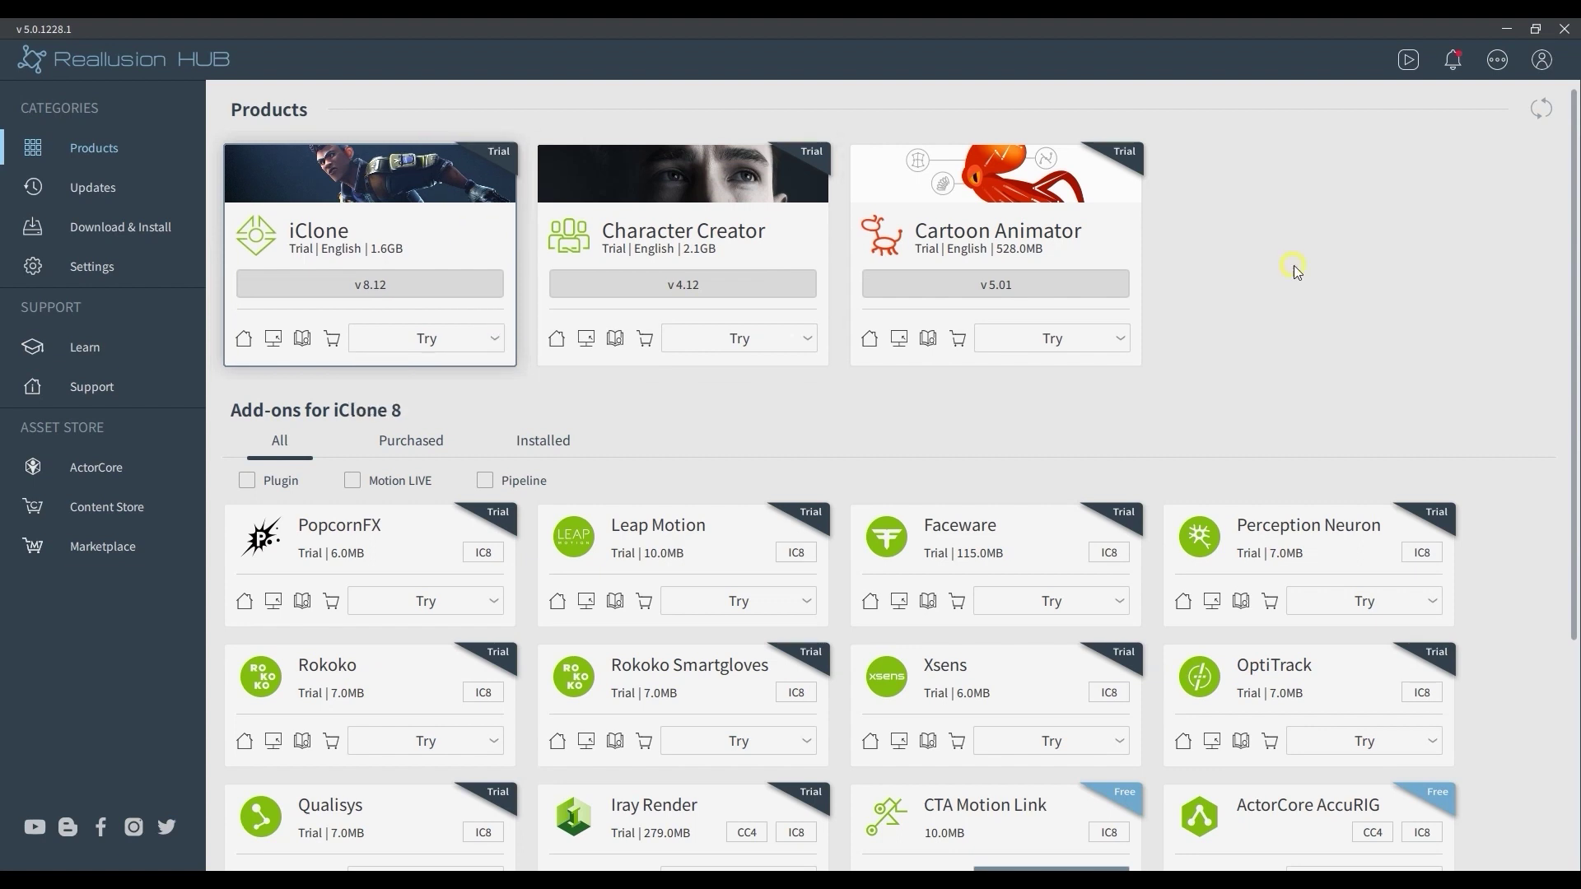
Sign in to the Reallusion account with the account e-mail and password
{"action": "left_click", "coordinate": [1543, 60]}
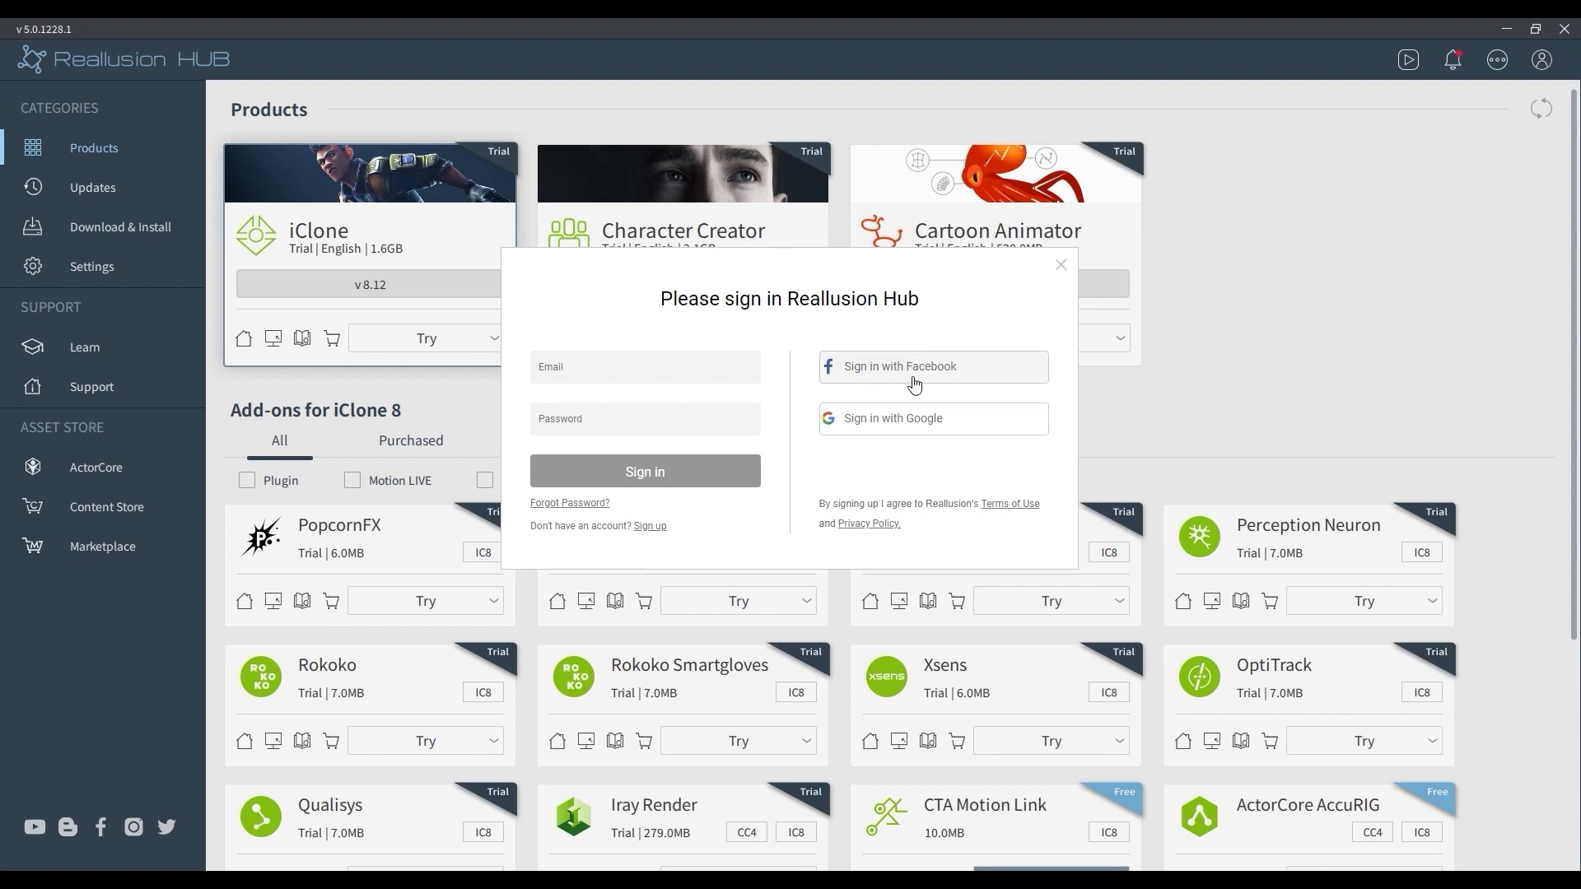
{"action": "left_click", "coordinate": [629, 370]}
{"action": "key", "text": "ctrl+v"}
{"action": "key", "text": "Tab"}
{"action": "key", "text": "ctrl+v"}
{"action": "left_click", "coordinate": [697, 481]}
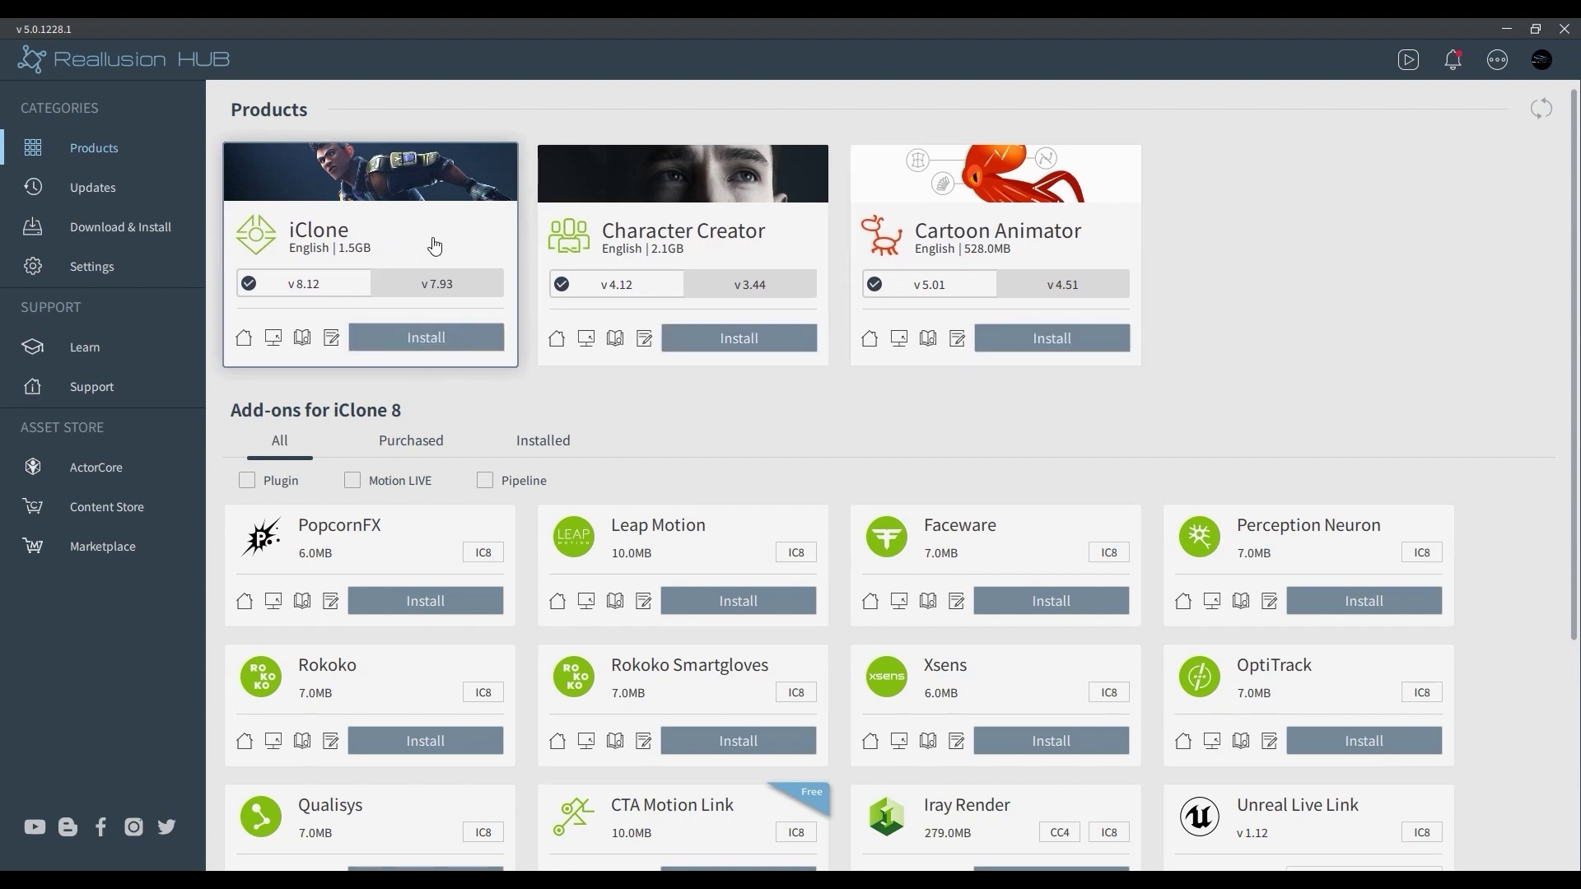
Switch iClone to v7.93 and back to v8.12, then start the v8.12 install
{"action": "left_click", "coordinate": [437, 284]}
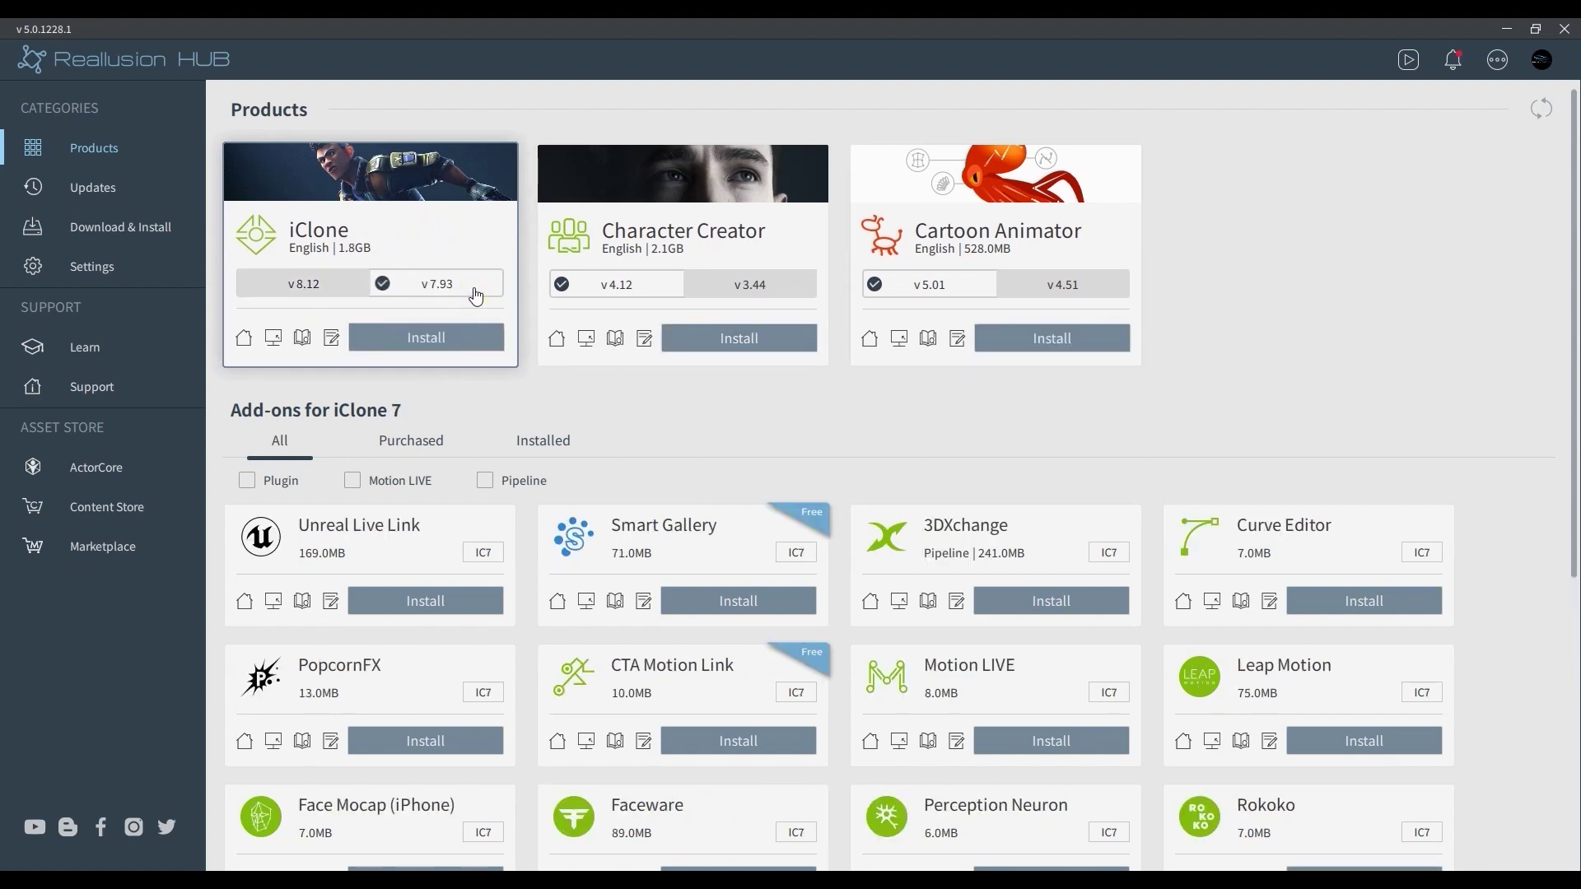
{"action": "left_click", "coordinate": [338, 286]}
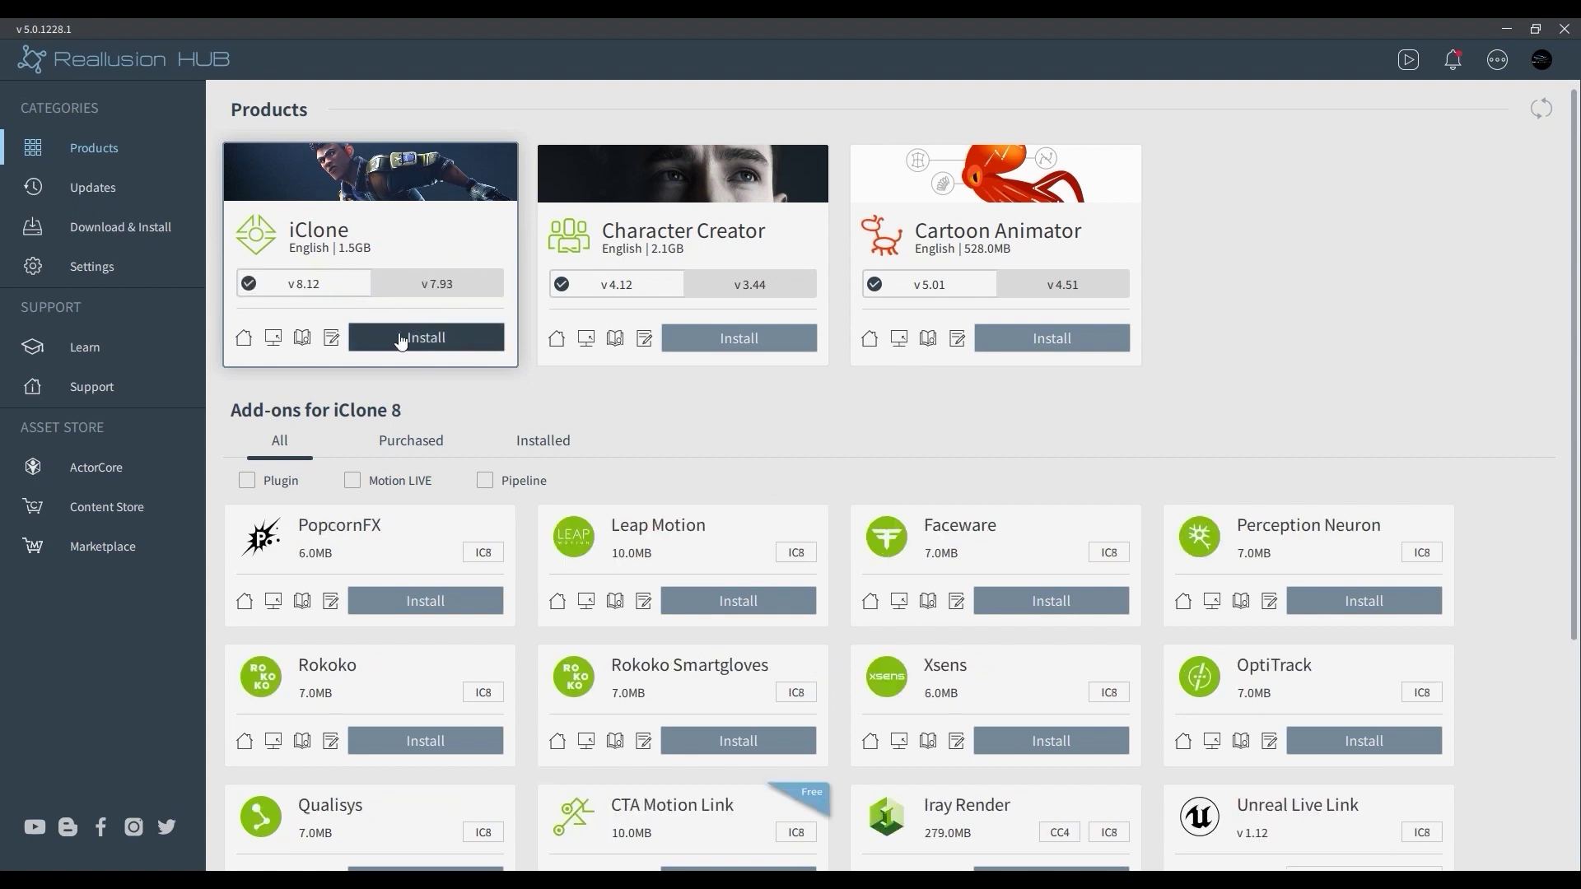
{"action": "left_click", "coordinate": [478, 343]}
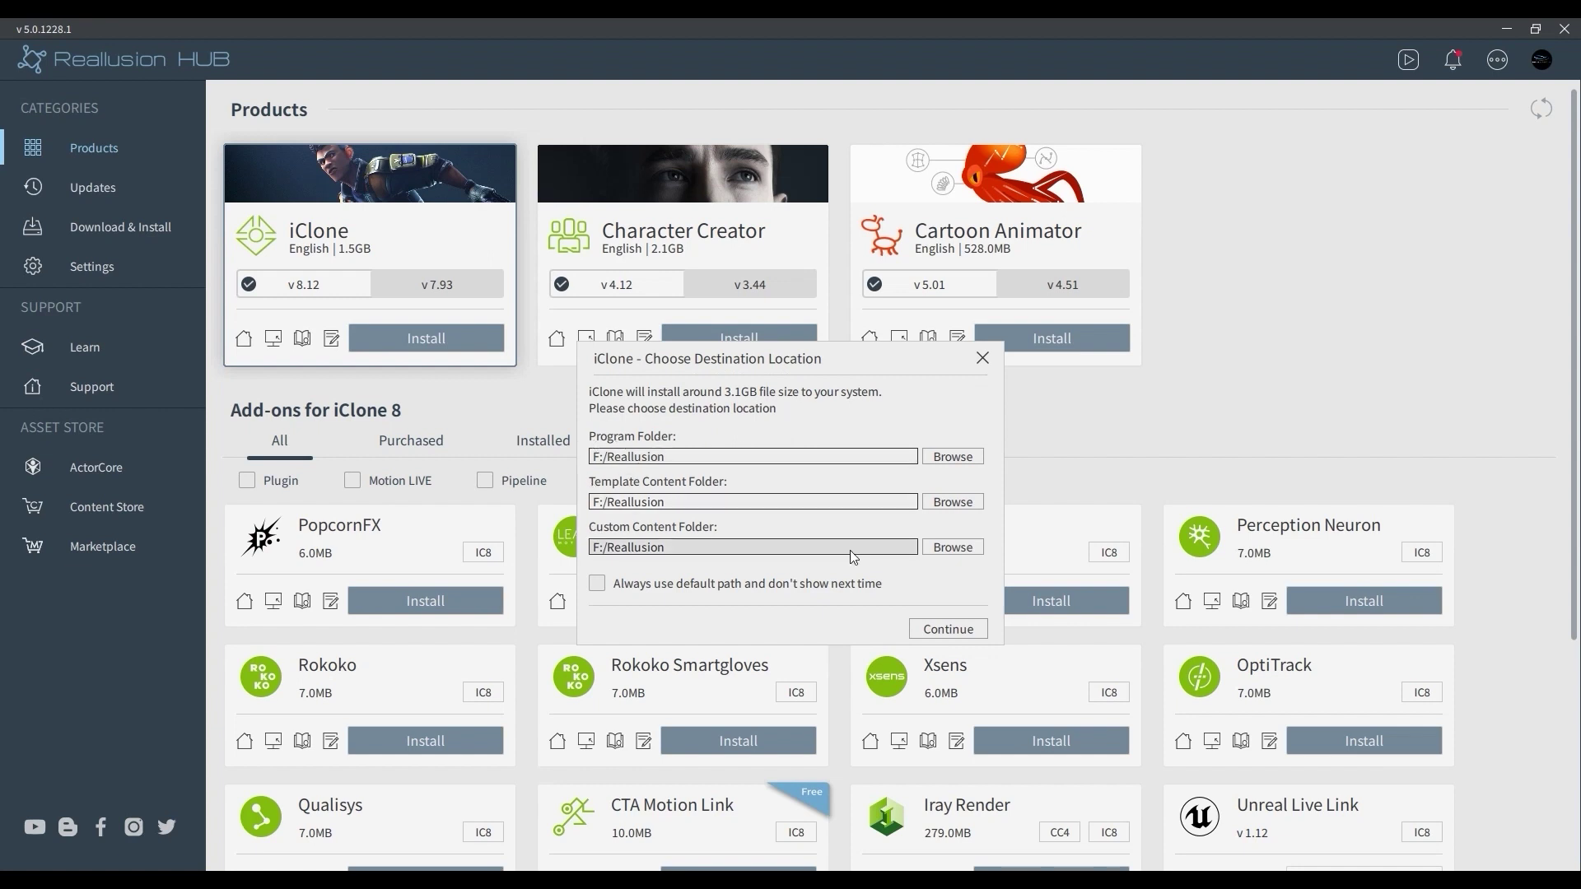
Accept the F:/Reallusion folders, let iClone 8.12 download and install, then return to Products
{"action": "left_click", "coordinate": [977, 630]}
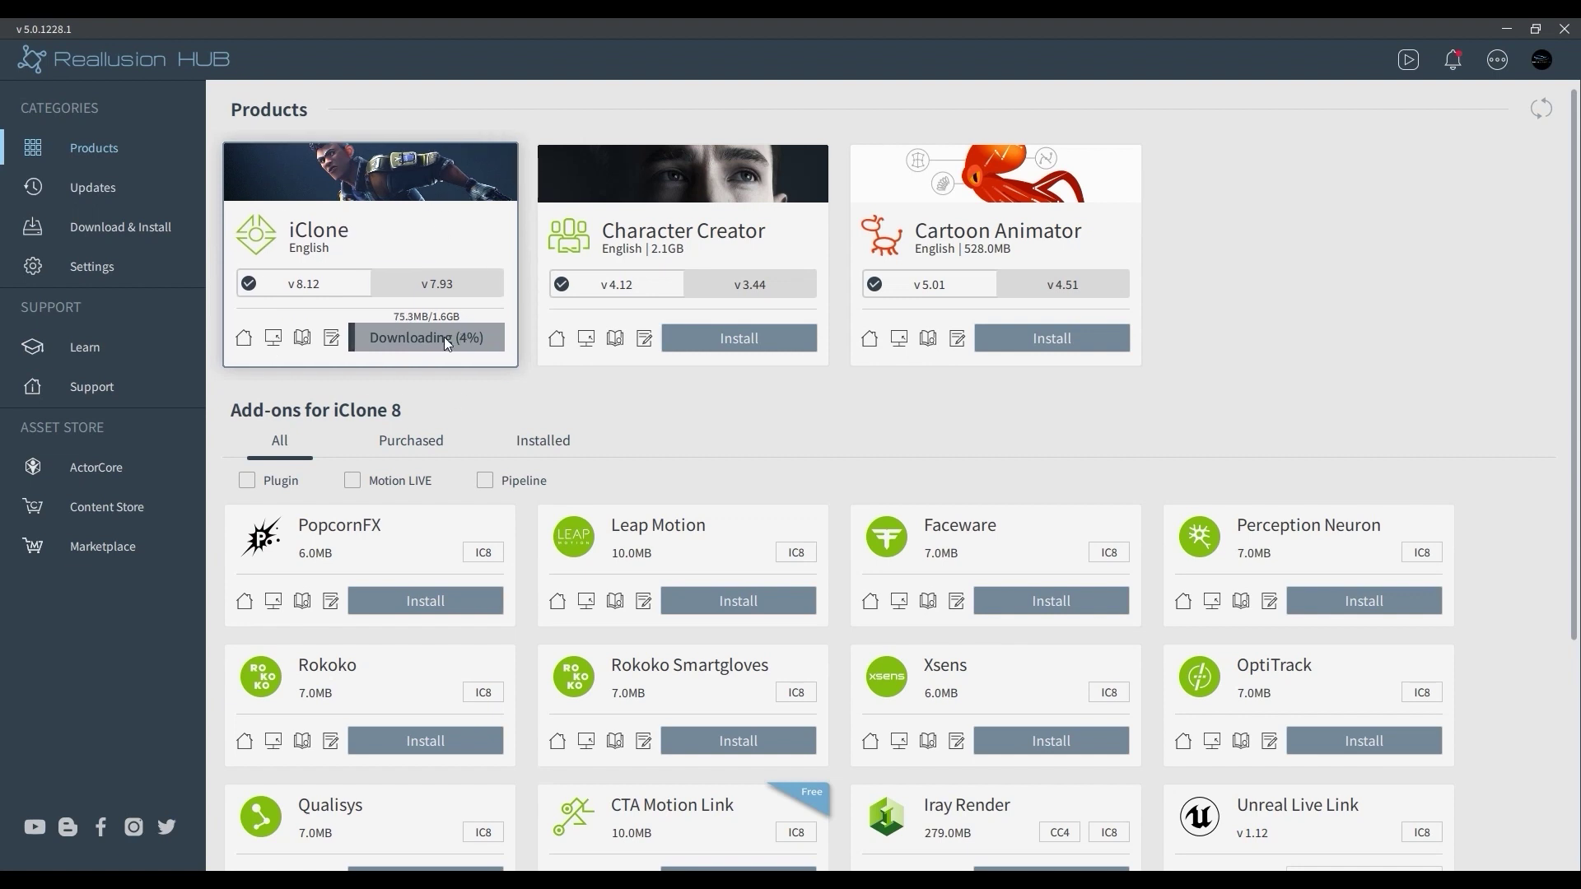
{"action": "mouse_move", "coordinate": [435, 343]}
{"action": "left_click", "coordinate": [172, 246]}
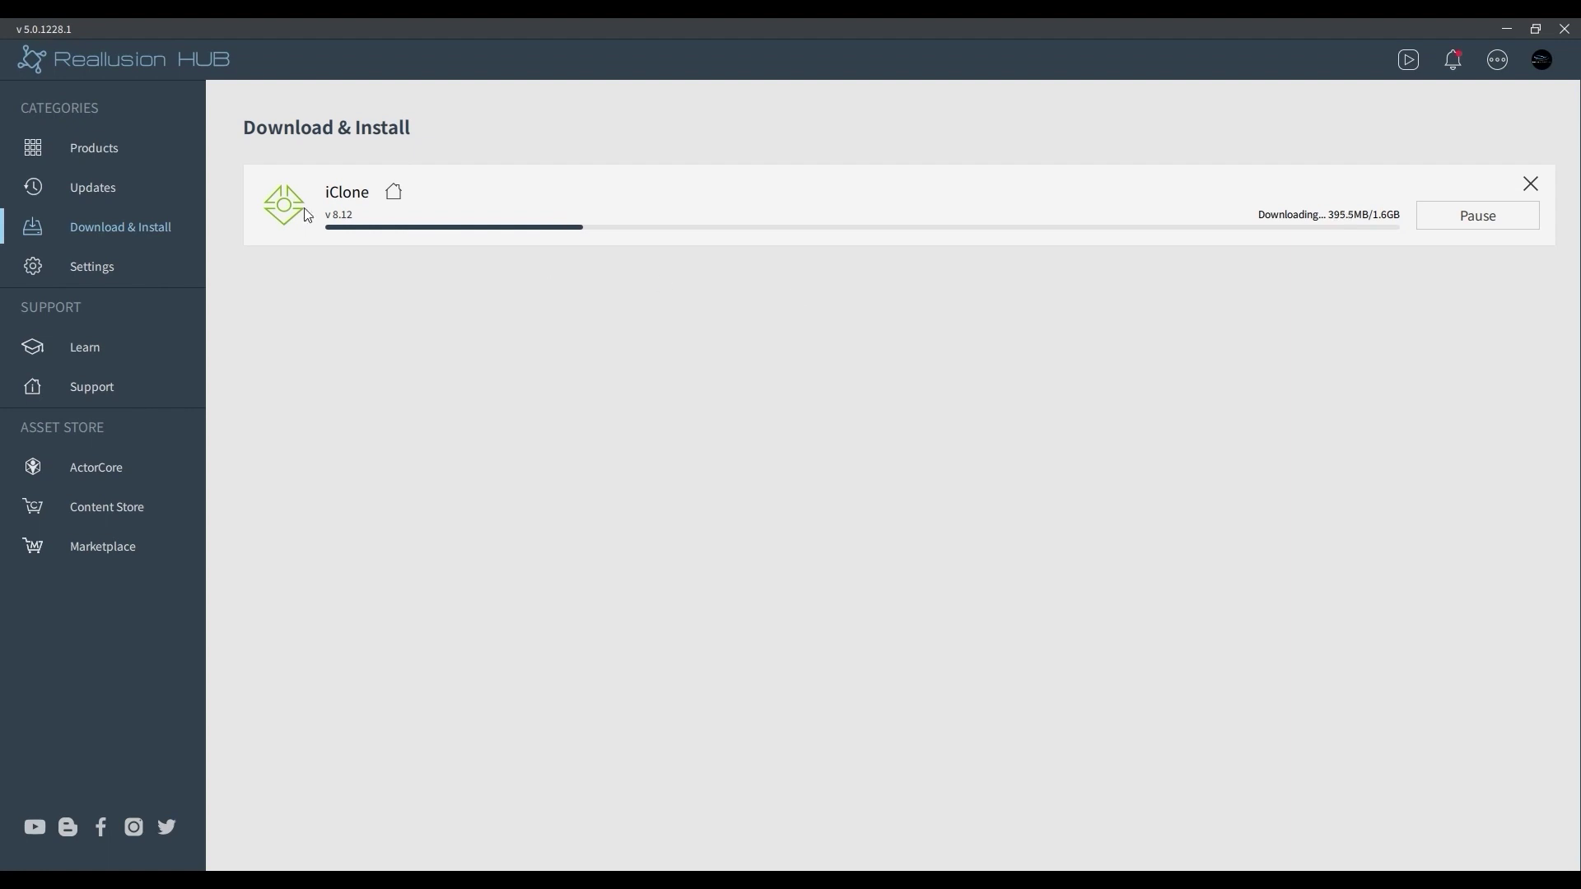
{"action": "left_click", "coordinate": [130, 156]}
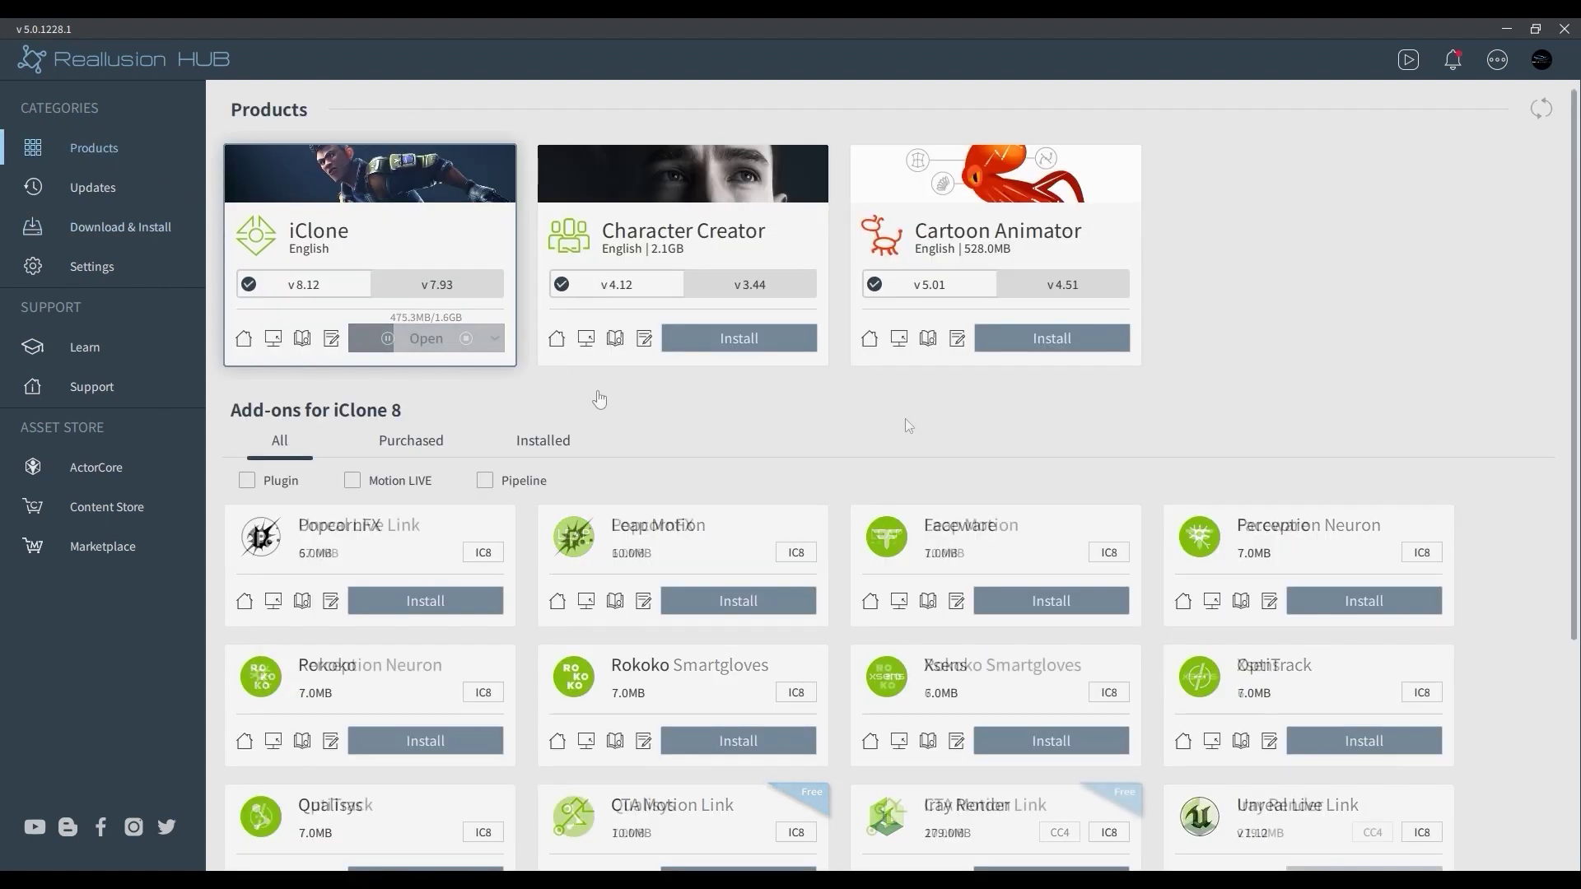
Toggle iClone between 7.93 and 8.12, check its options list, and launch iClone 8
{"action": "left_click", "coordinate": [431, 287]}
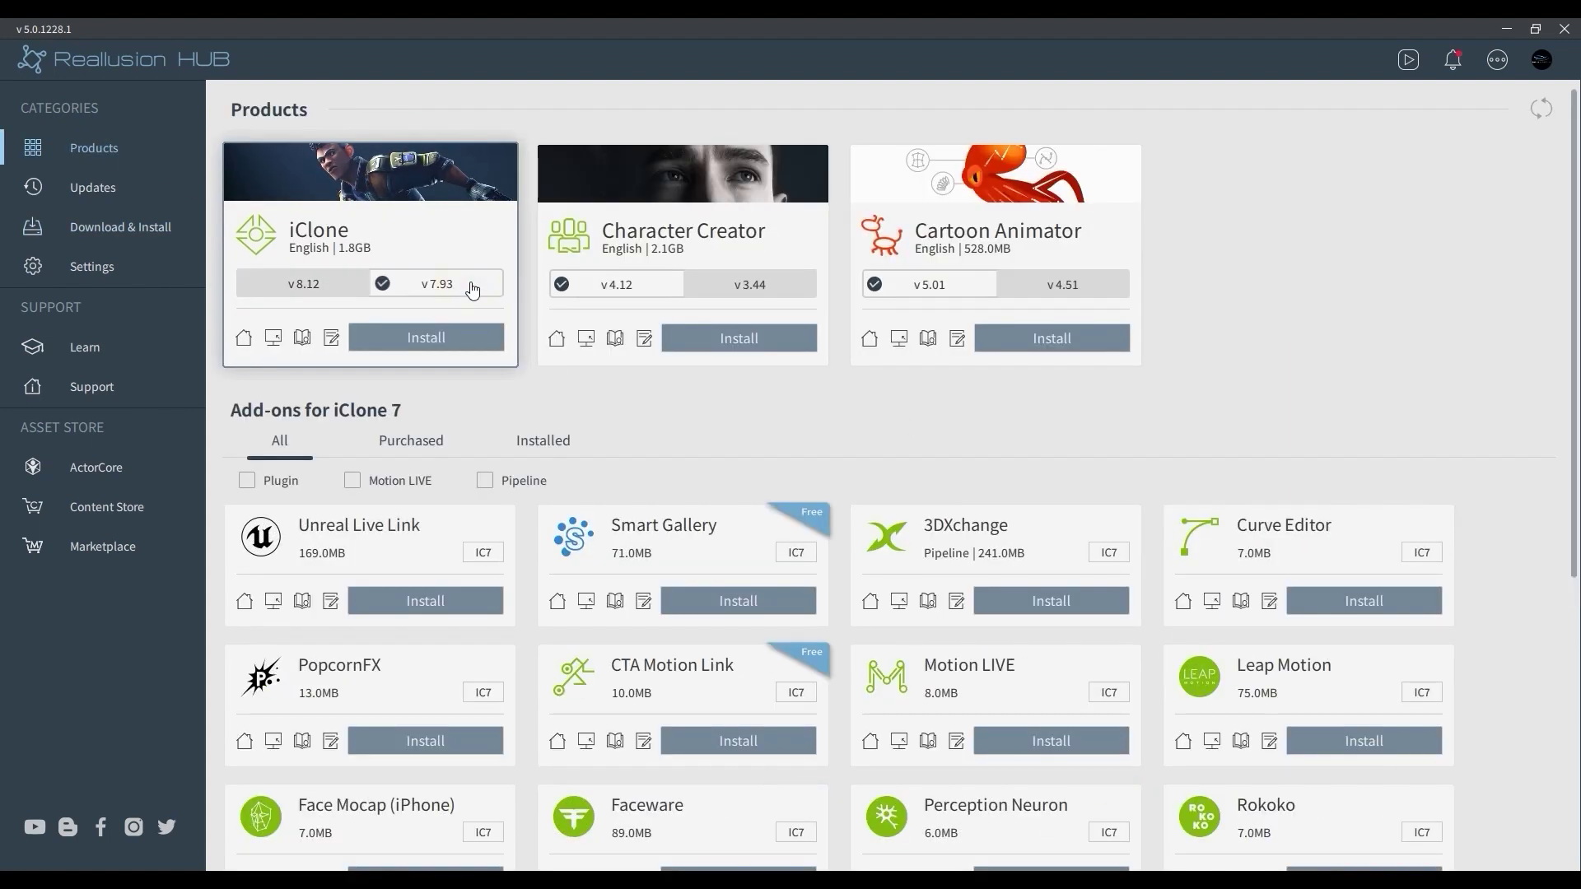
{"action": "left_click", "coordinate": [333, 290]}
{"action": "left_click", "coordinate": [499, 339]}
{"action": "left_click", "coordinate": [497, 336]}
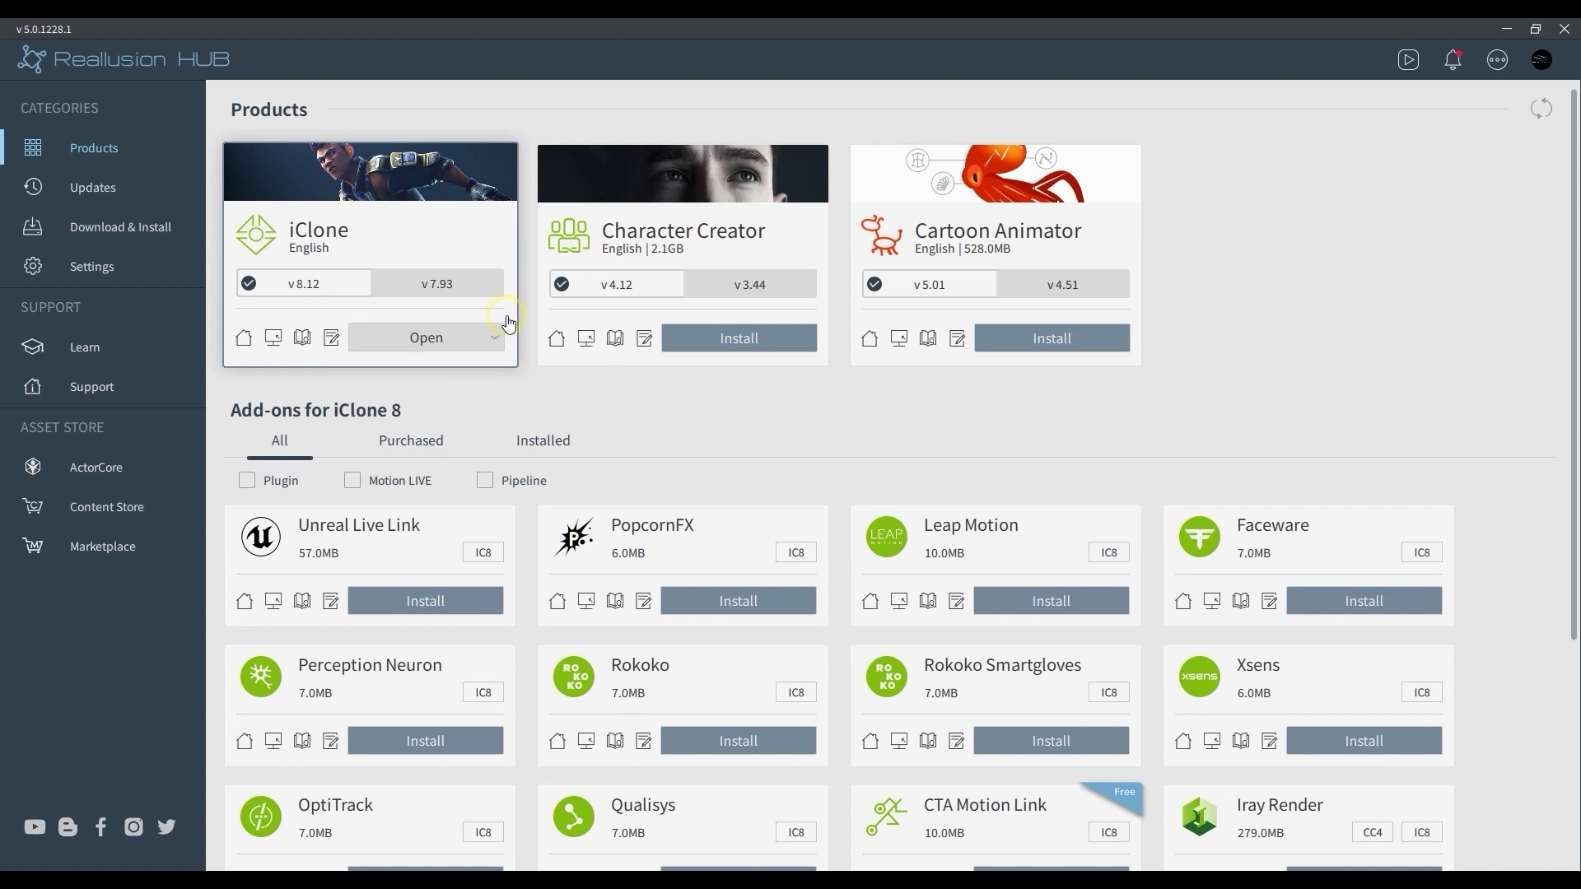
{"action": "left_click", "coordinate": [460, 350]}
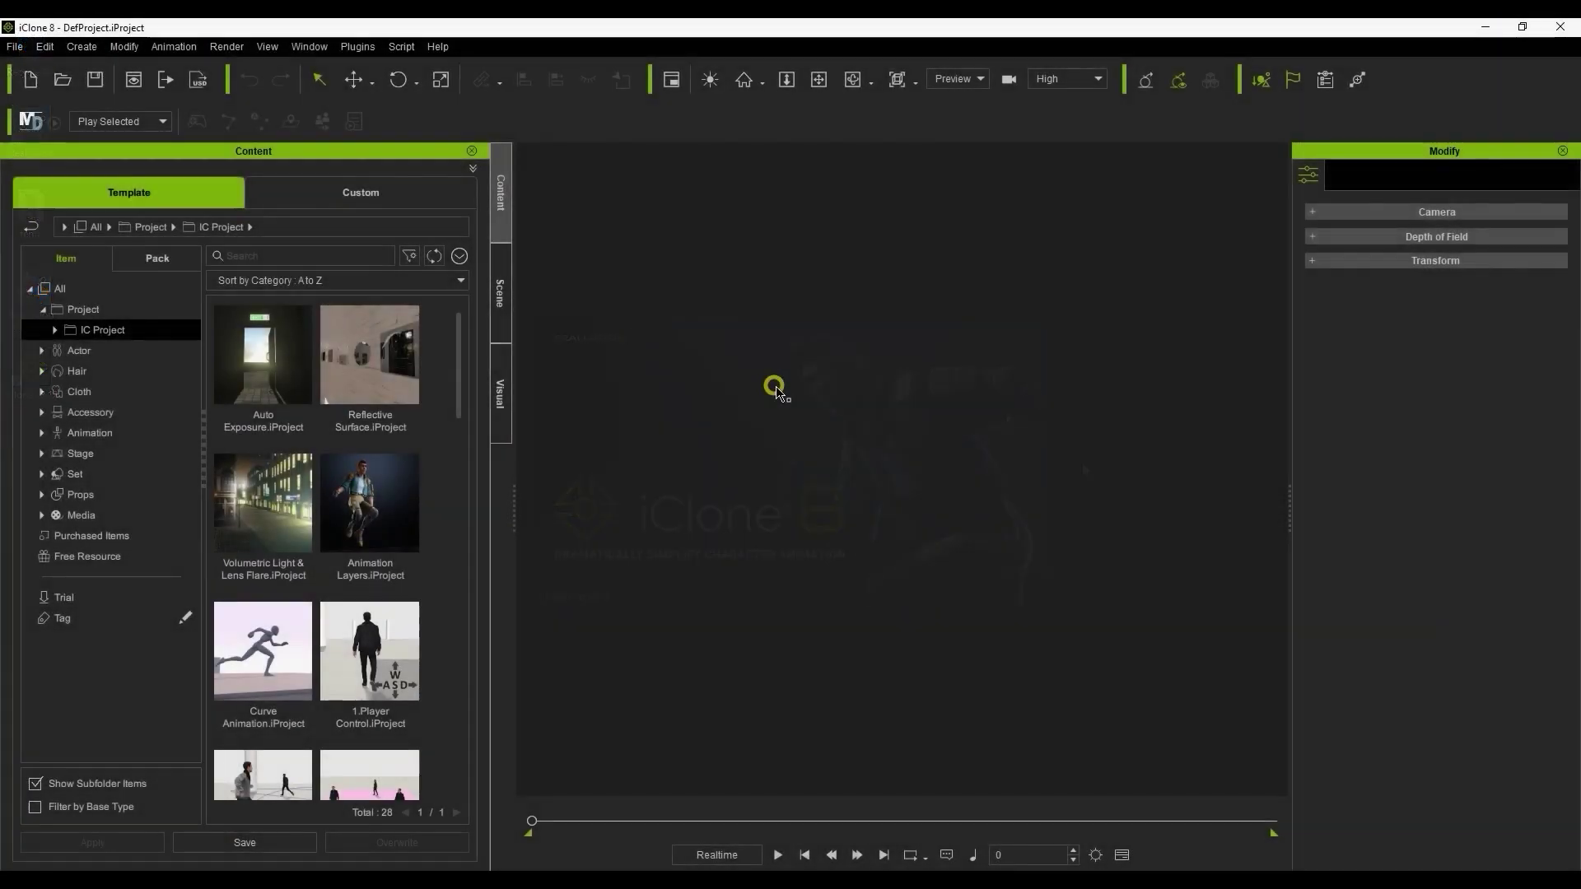
Browse iClone's Plugins menu, return to the Hub, and view Character Creator's add-ons
{"action": "left_click", "coordinate": [369, 51]}
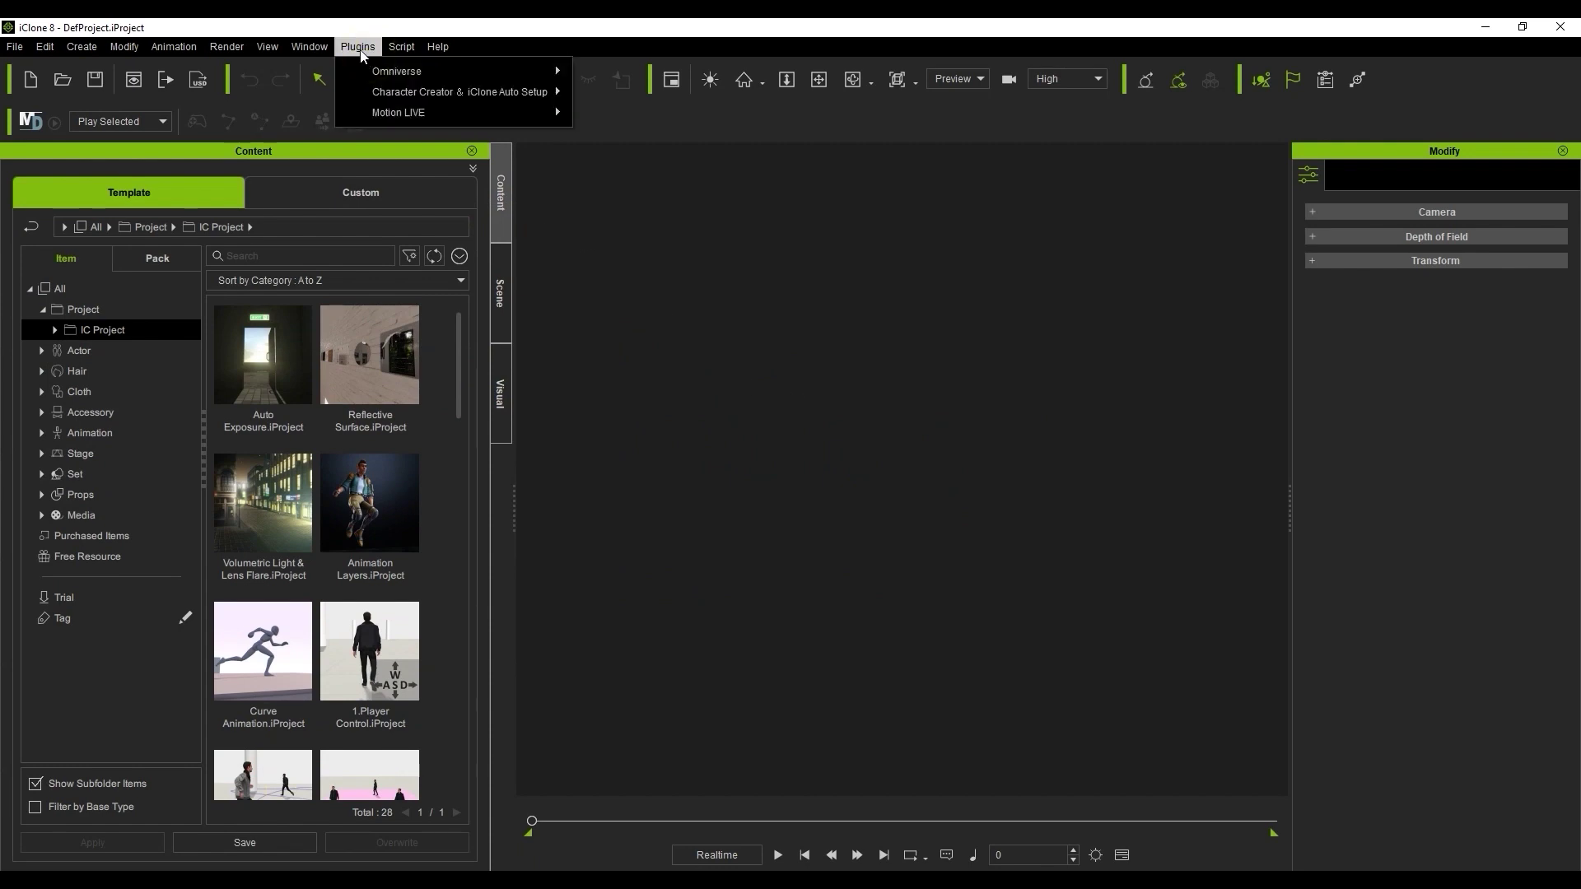
{"action": "mouse_move", "coordinate": [436, 116]}
{"action": "left_click", "coordinate": [774, 364]}
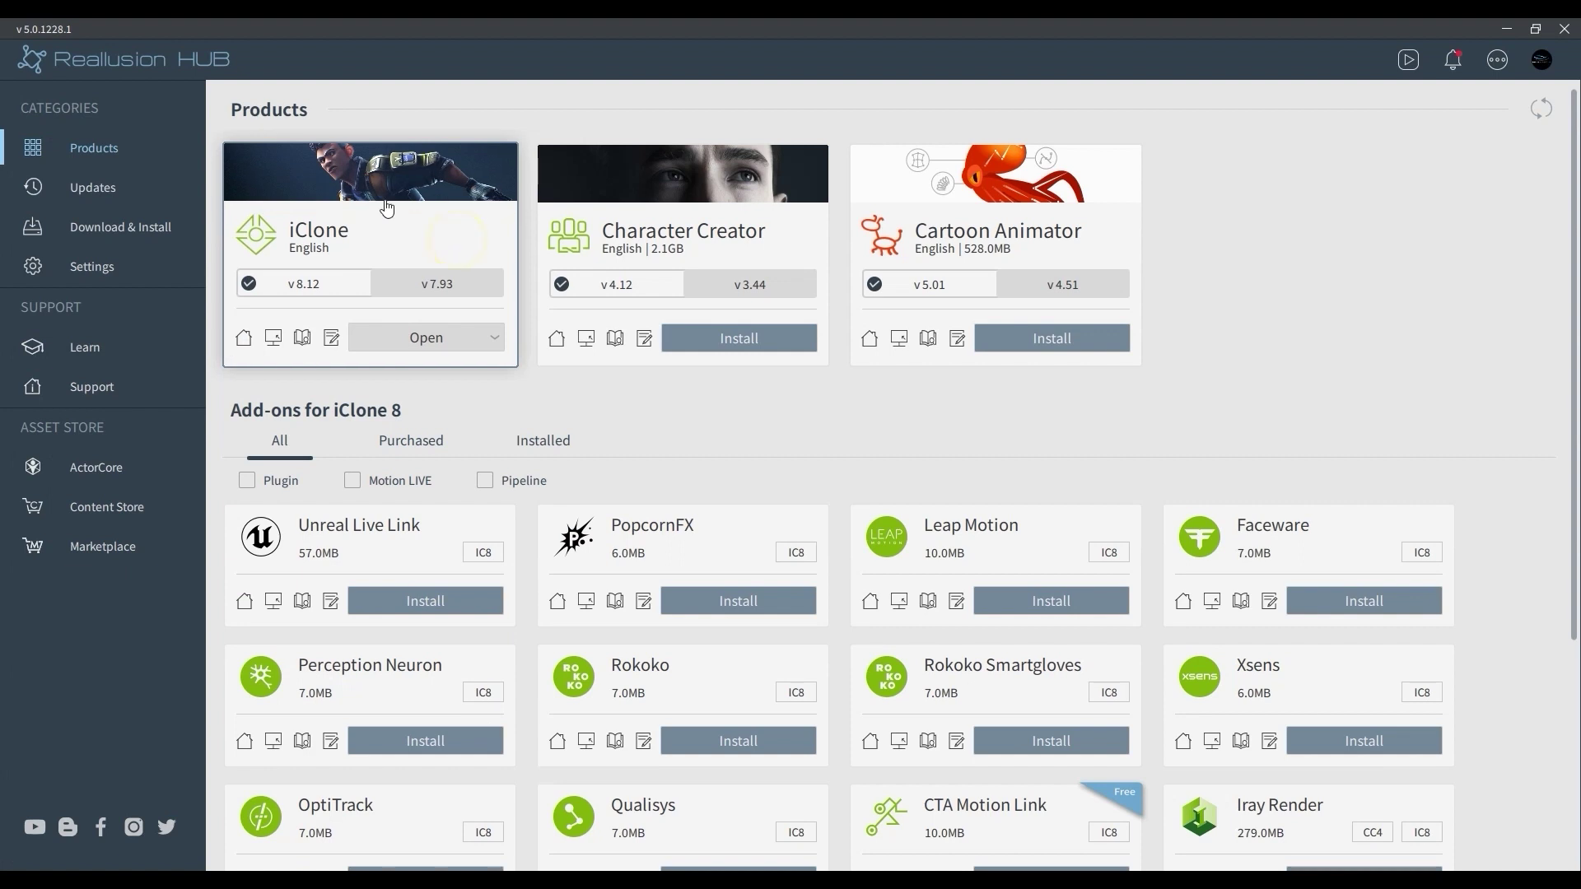
{"action": "left_click", "coordinate": [693, 226]}
Install the Unreal Live Link add-on from the iClone 8 add-ons list
{"action": "left_click", "coordinate": [988, 230]}
{"action": "left_click", "coordinate": [381, 216]}
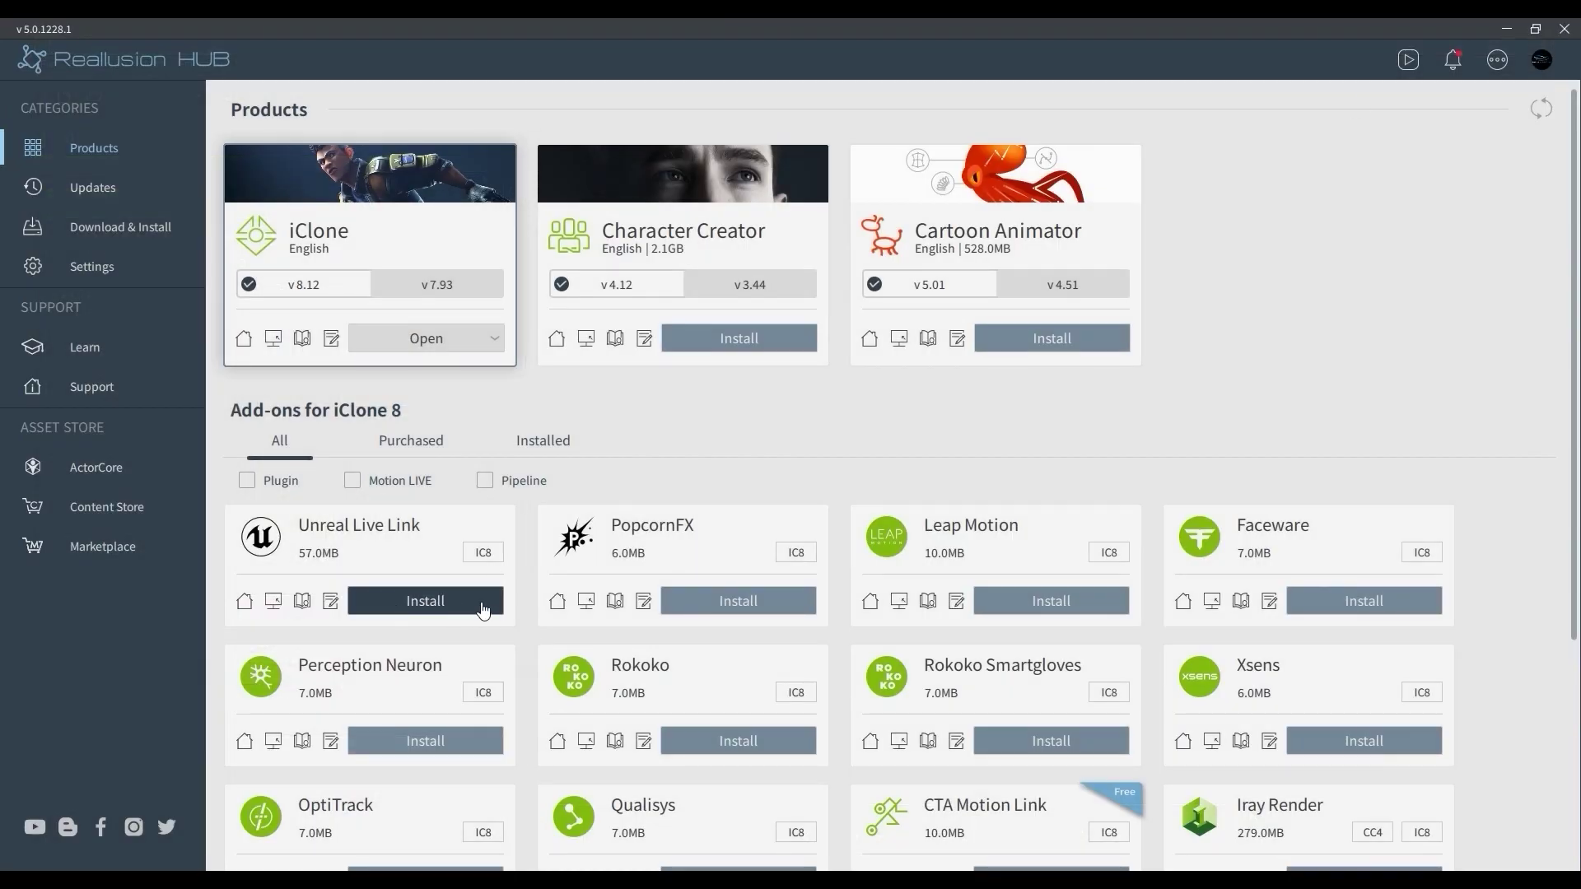
{"action": "left_click", "coordinate": [483, 606]}
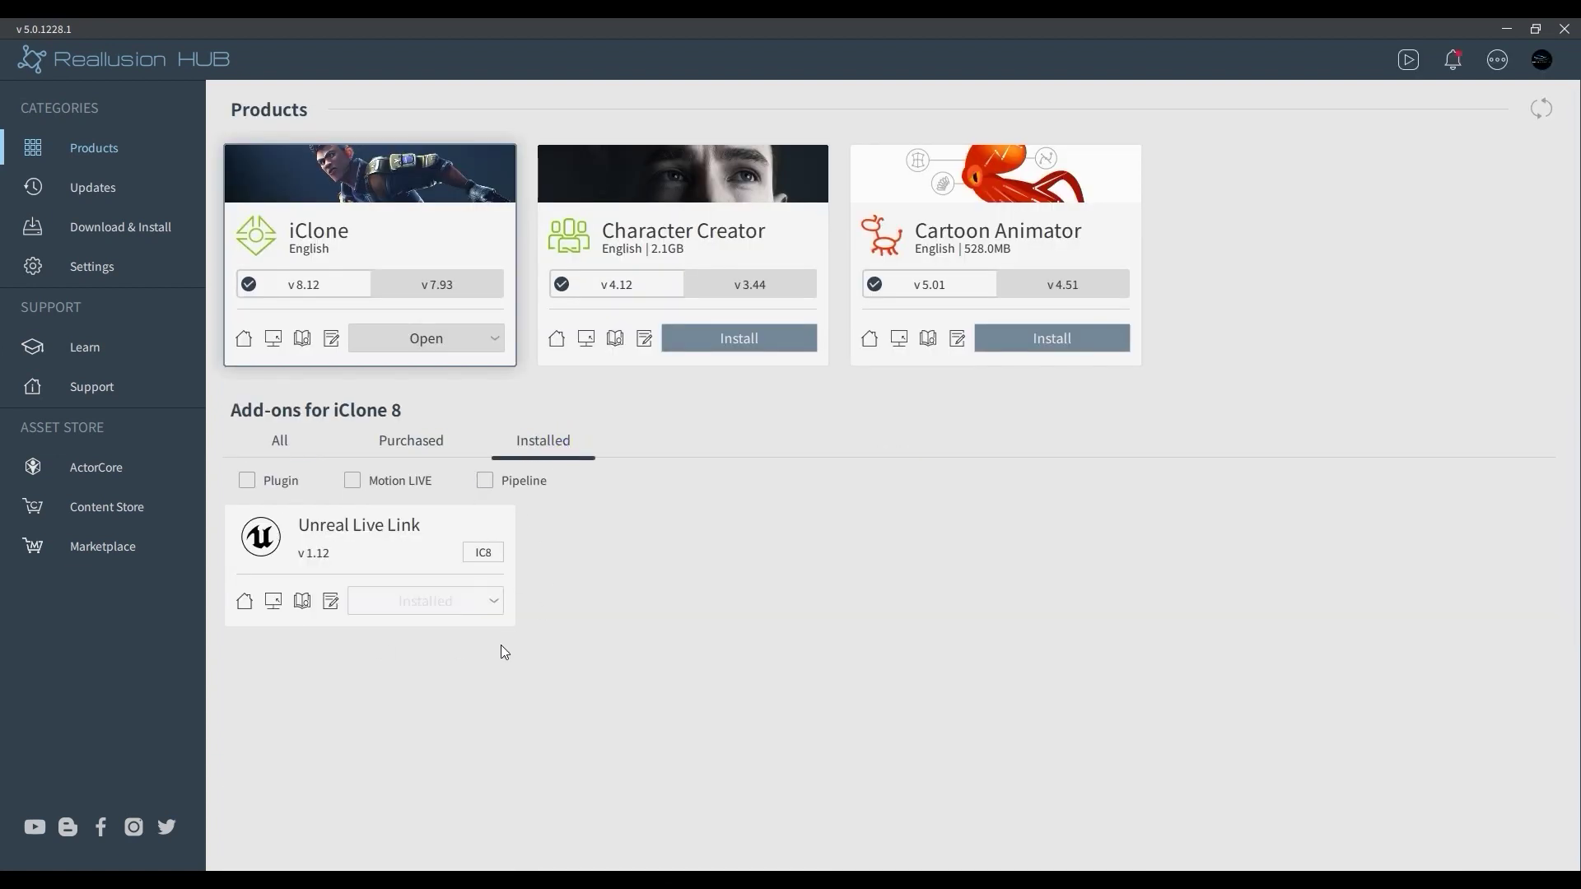
Relaunch iClone 8 and confirm Unreal Live Link appears under Plugins
{"action": "left_click", "coordinate": [471, 352]}
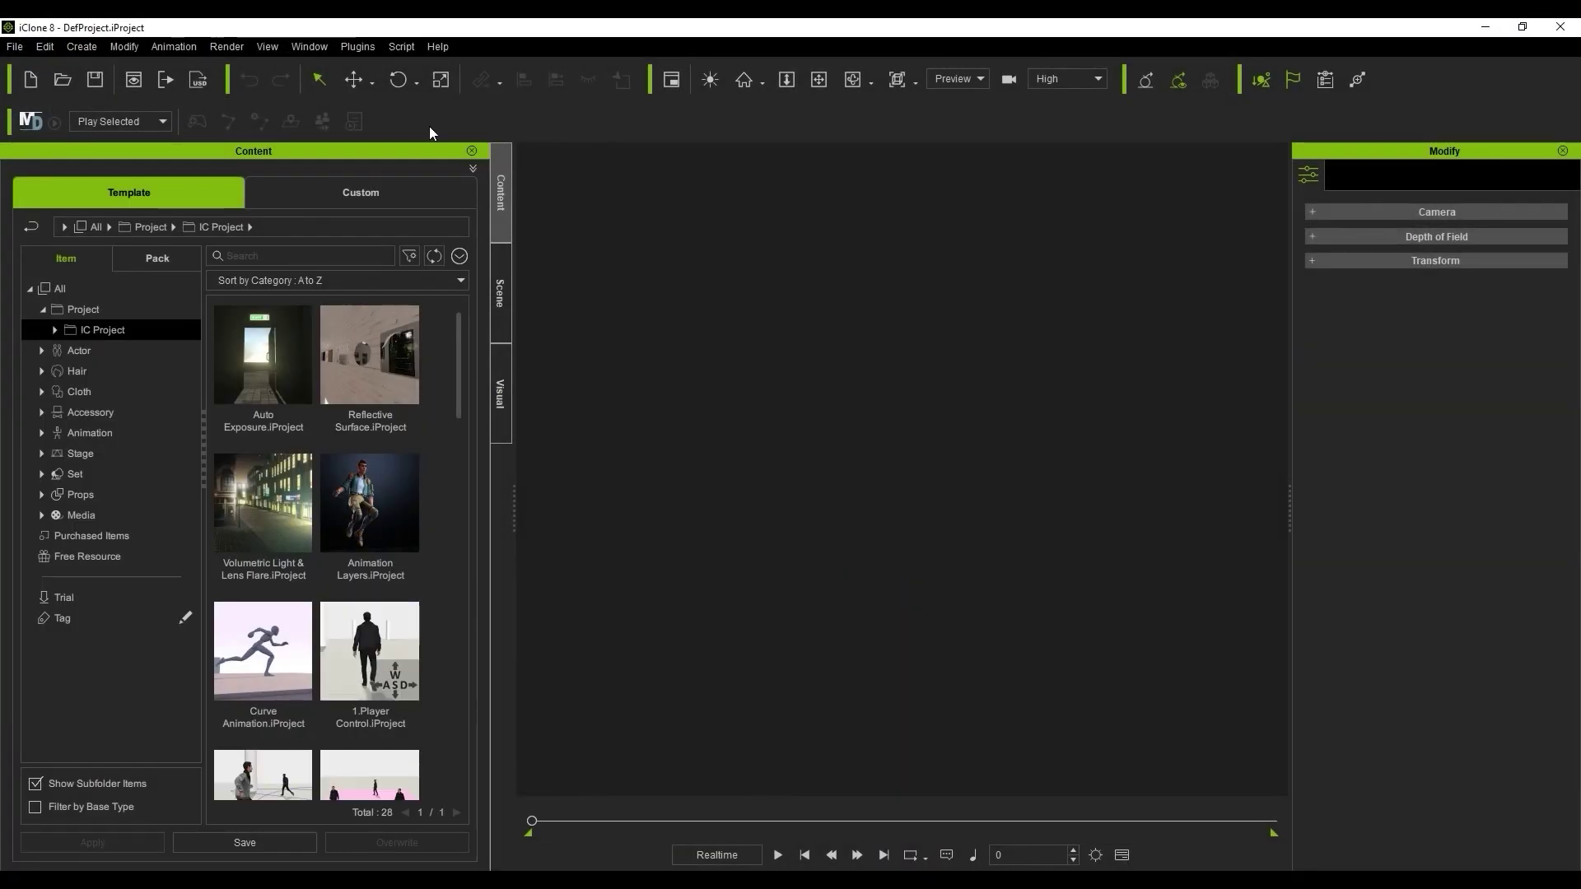
{"action": "left_click", "coordinate": [371, 47]}
{"action": "mouse_move", "coordinate": [445, 113]}
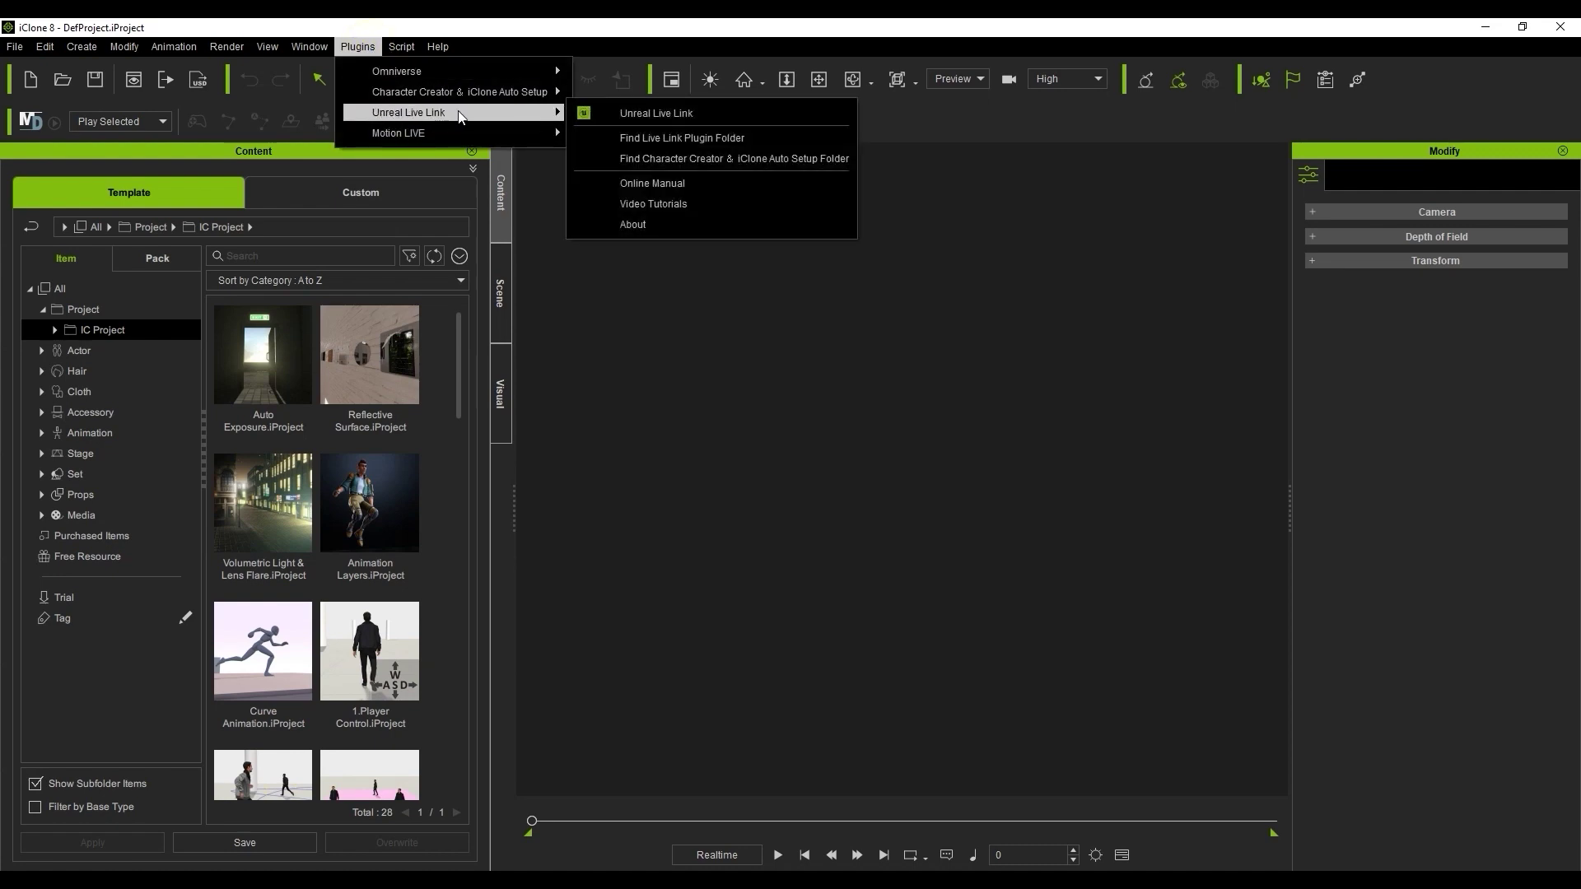
{"action": "left_click", "coordinate": [848, 366]}
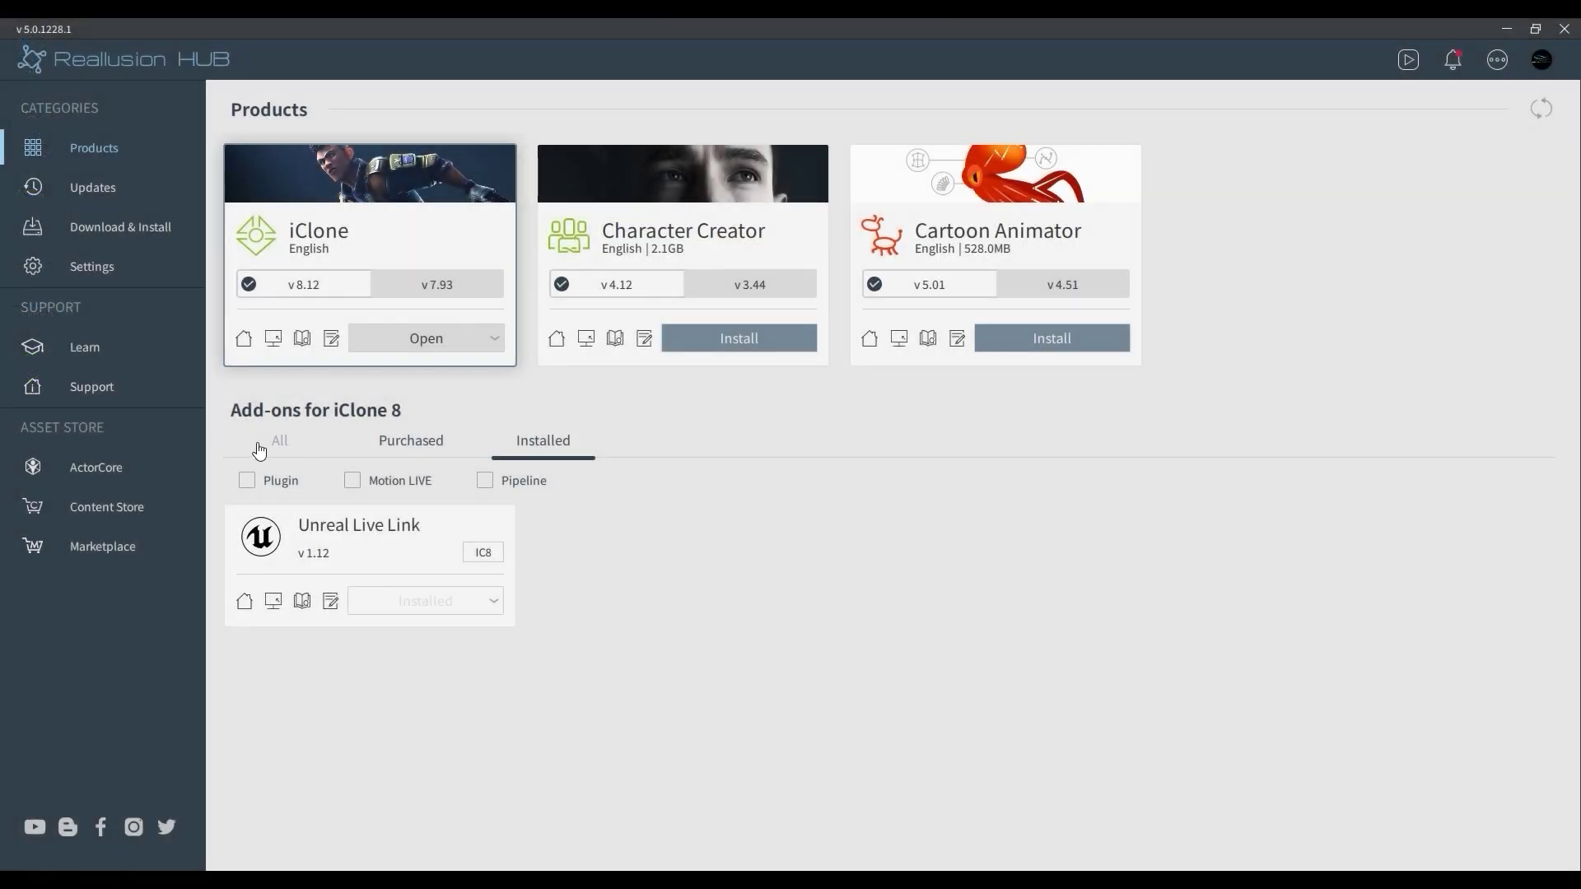
Try the Plugin and Motion LIVE filters on iClone 8 add-ons, ending with only Pipeline ticked
{"action": "left_click", "coordinate": [299, 442]}
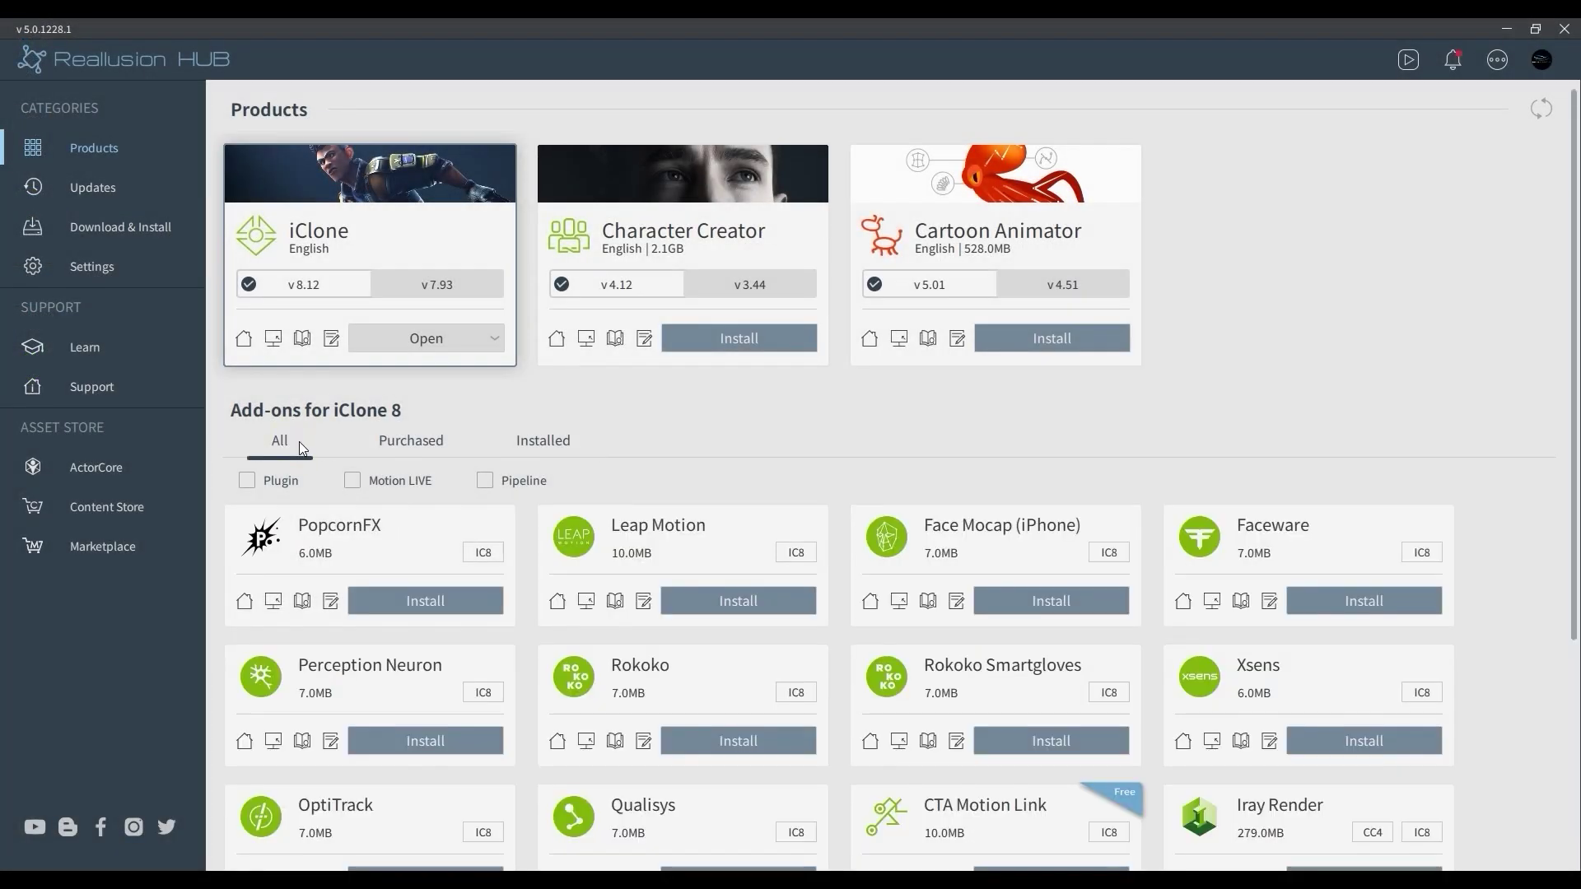
{"action": "scroll", "coordinate": [299, 438], "scroll_direction": "down", "scroll_amount": 1}
{"action": "left_click", "coordinate": [250, 443]}
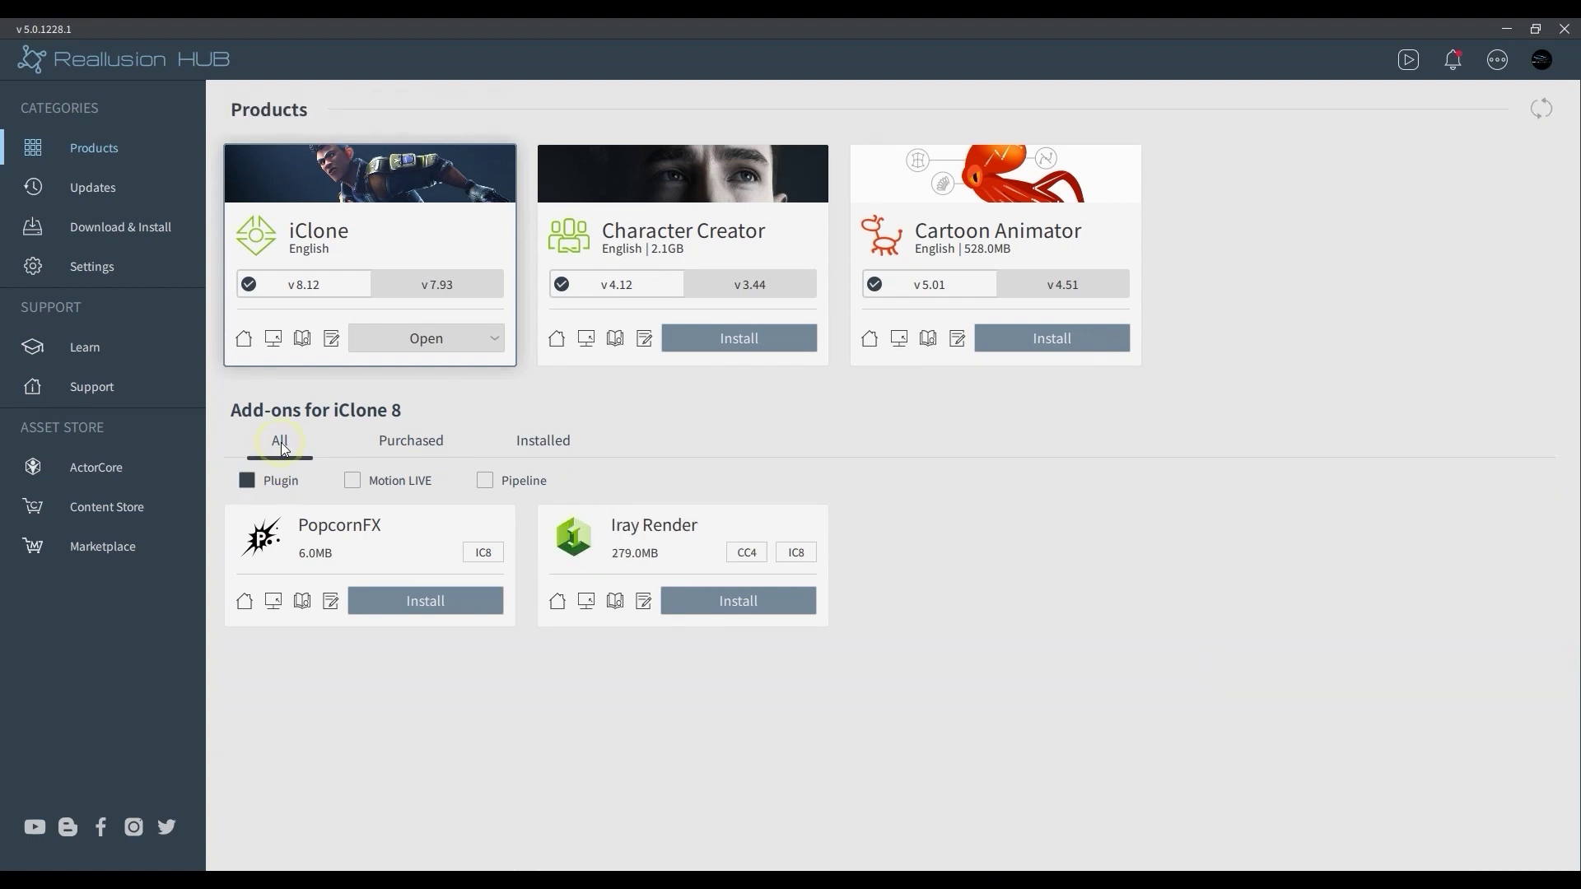
{"action": "left_click", "coordinate": [272, 486]}
{"action": "left_click", "coordinate": [408, 484]}
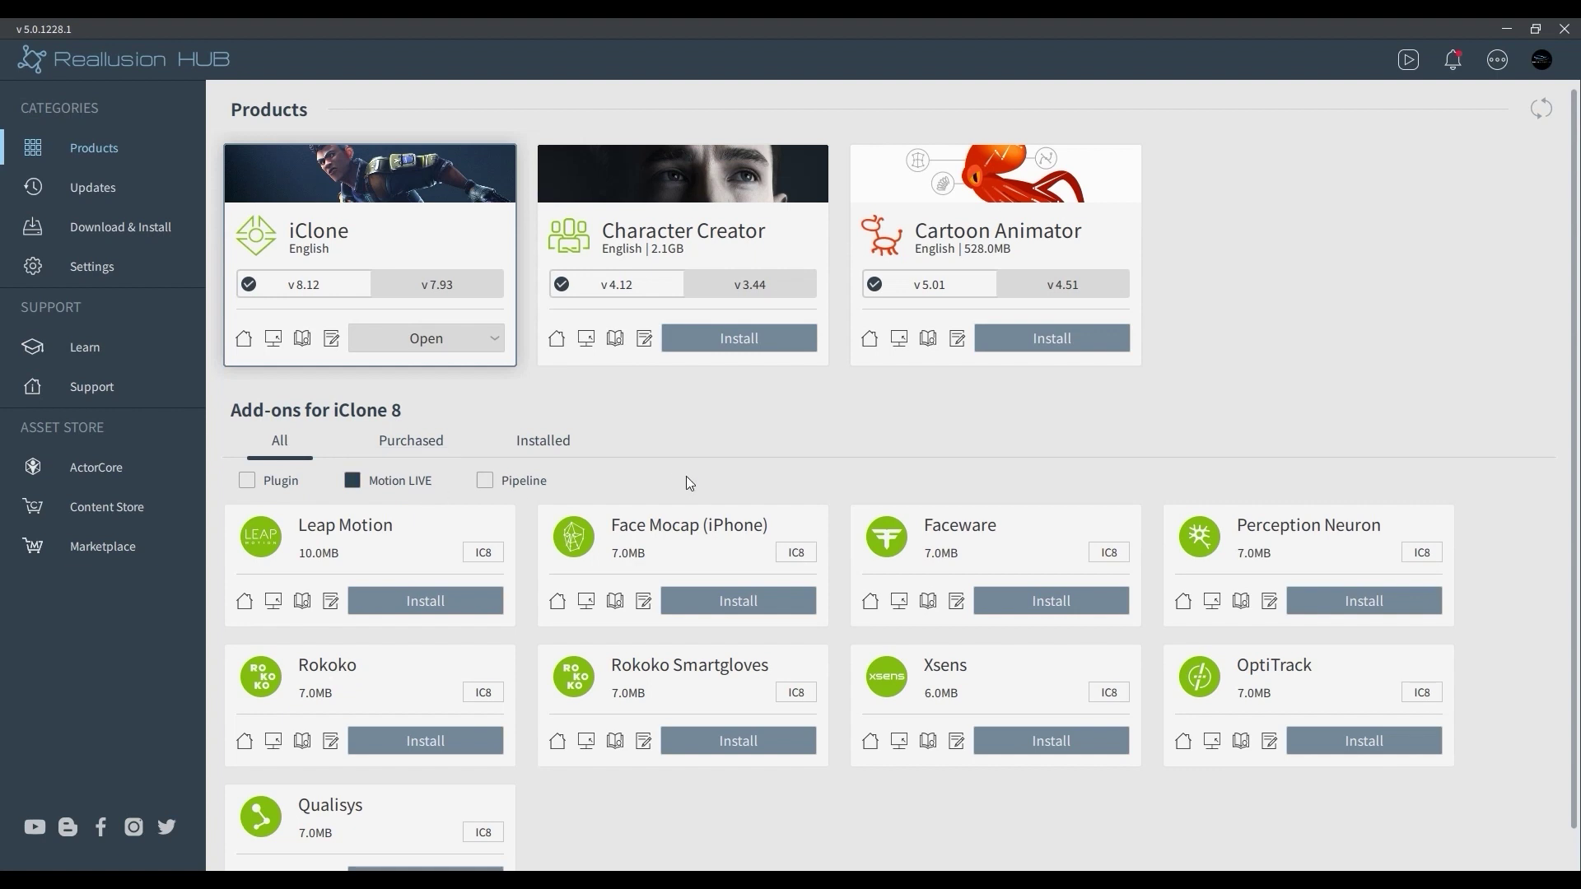
{"action": "scroll", "coordinate": [686, 477], "scroll_direction": "down", "scroll_amount": 1}
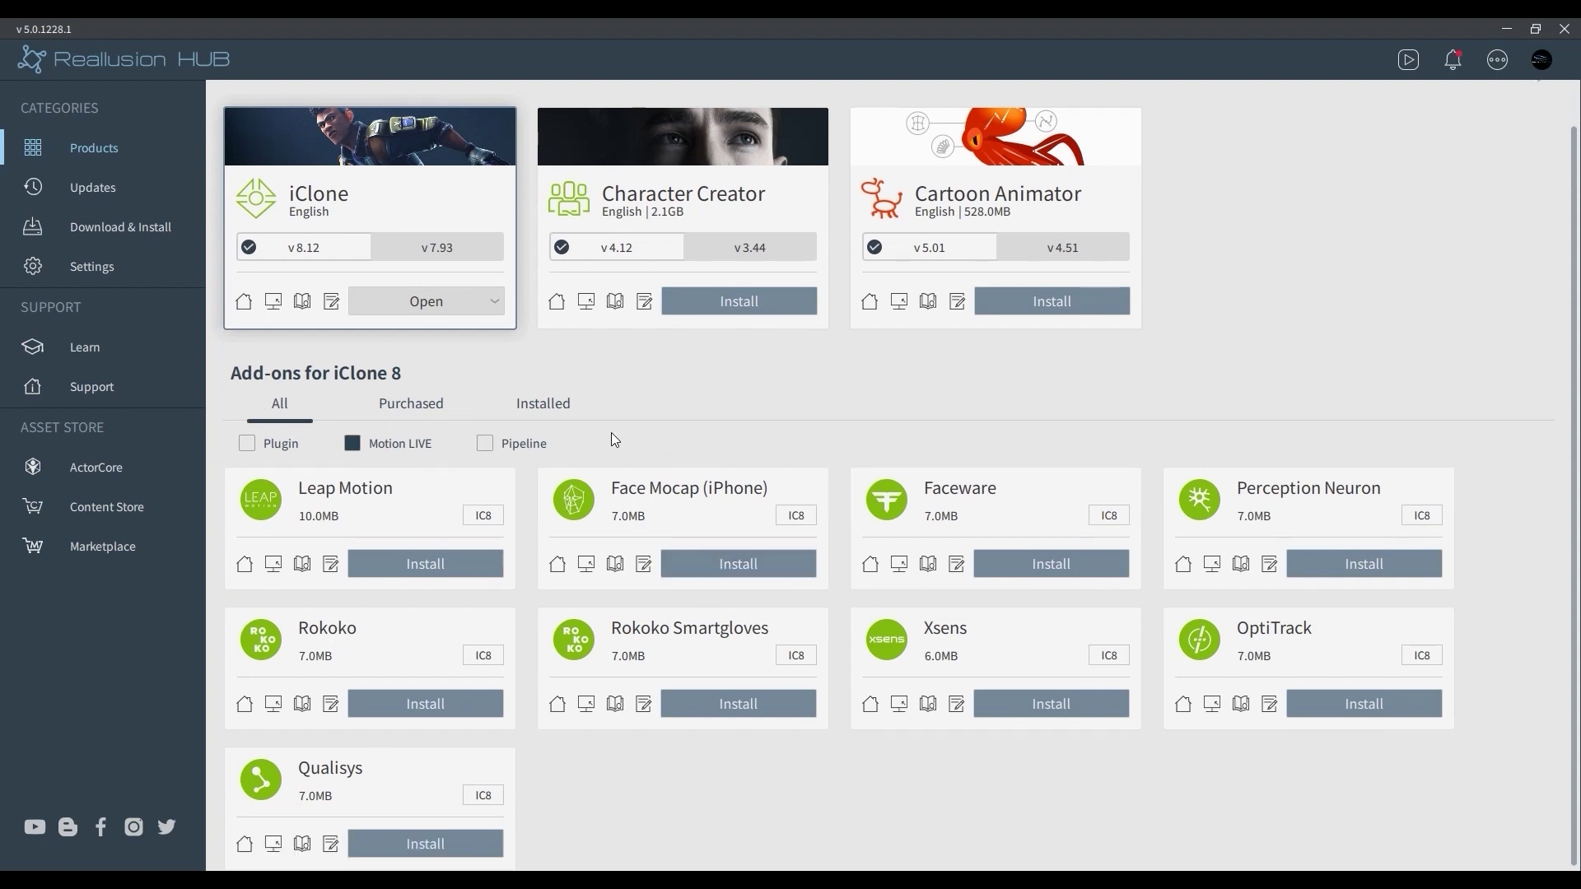
{"action": "left_click", "coordinate": [352, 444]}
{"action": "left_click", "coordinate": [486, 444]}
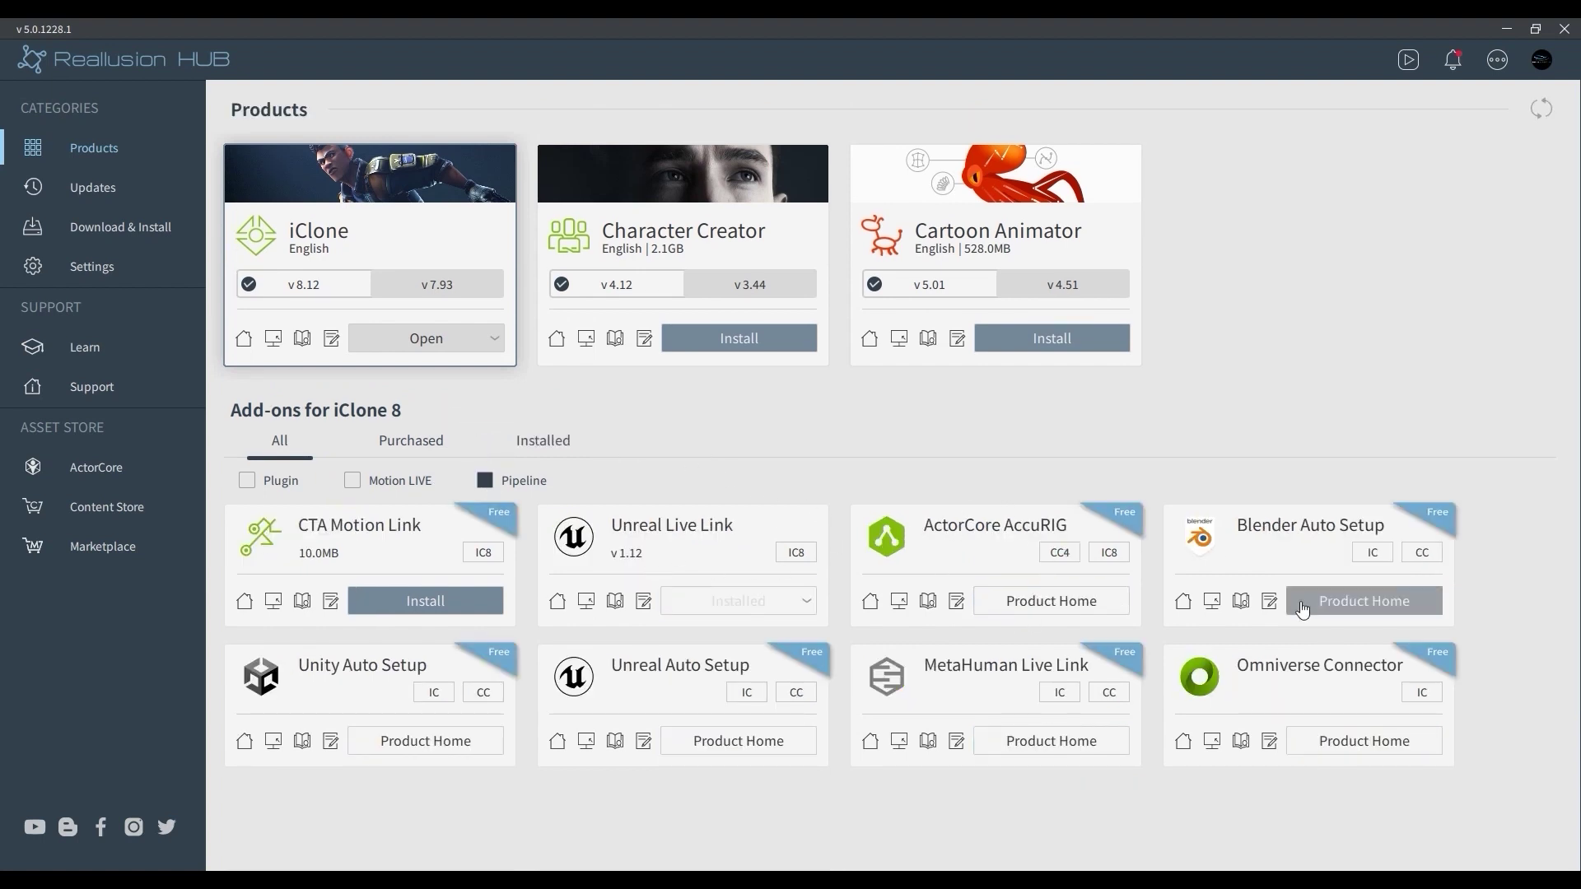
Open the Unreal Auto Setup product page in Edge and go to its FREE DOWNLOAD page
{"action": "left_click", "coordinate": [797, 743]}
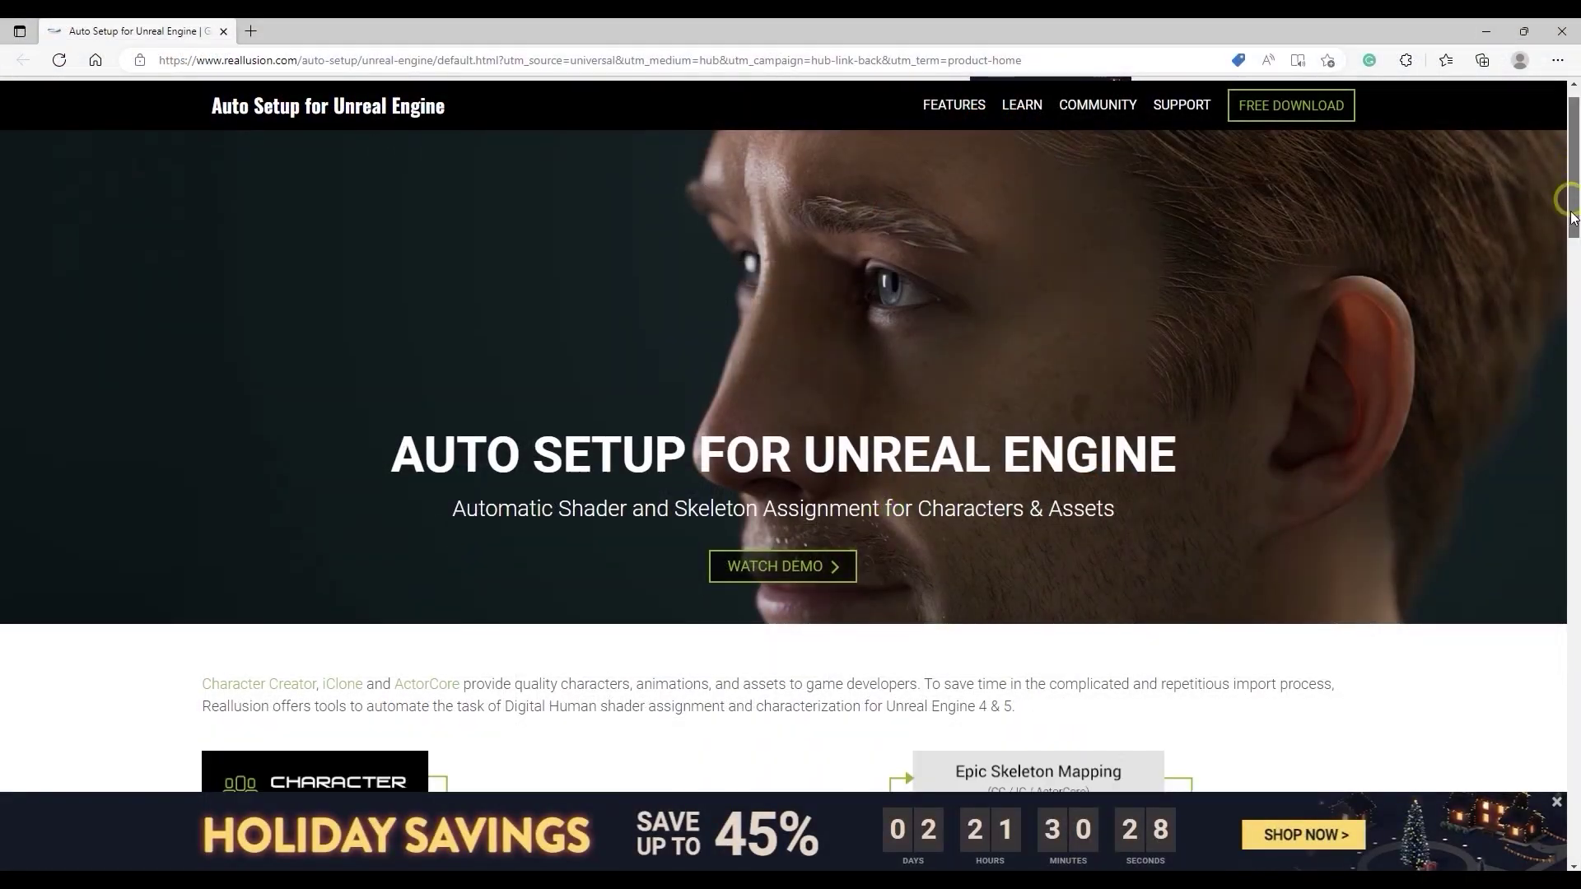
{"action": "scroll", "coordinate": [1565, 281], "scroll_direction": "down", "scroll_amount": 5}
{"action": "left_click_drag", "start_coordinate": [1565, 281], "coordinate": [1545, 178]}
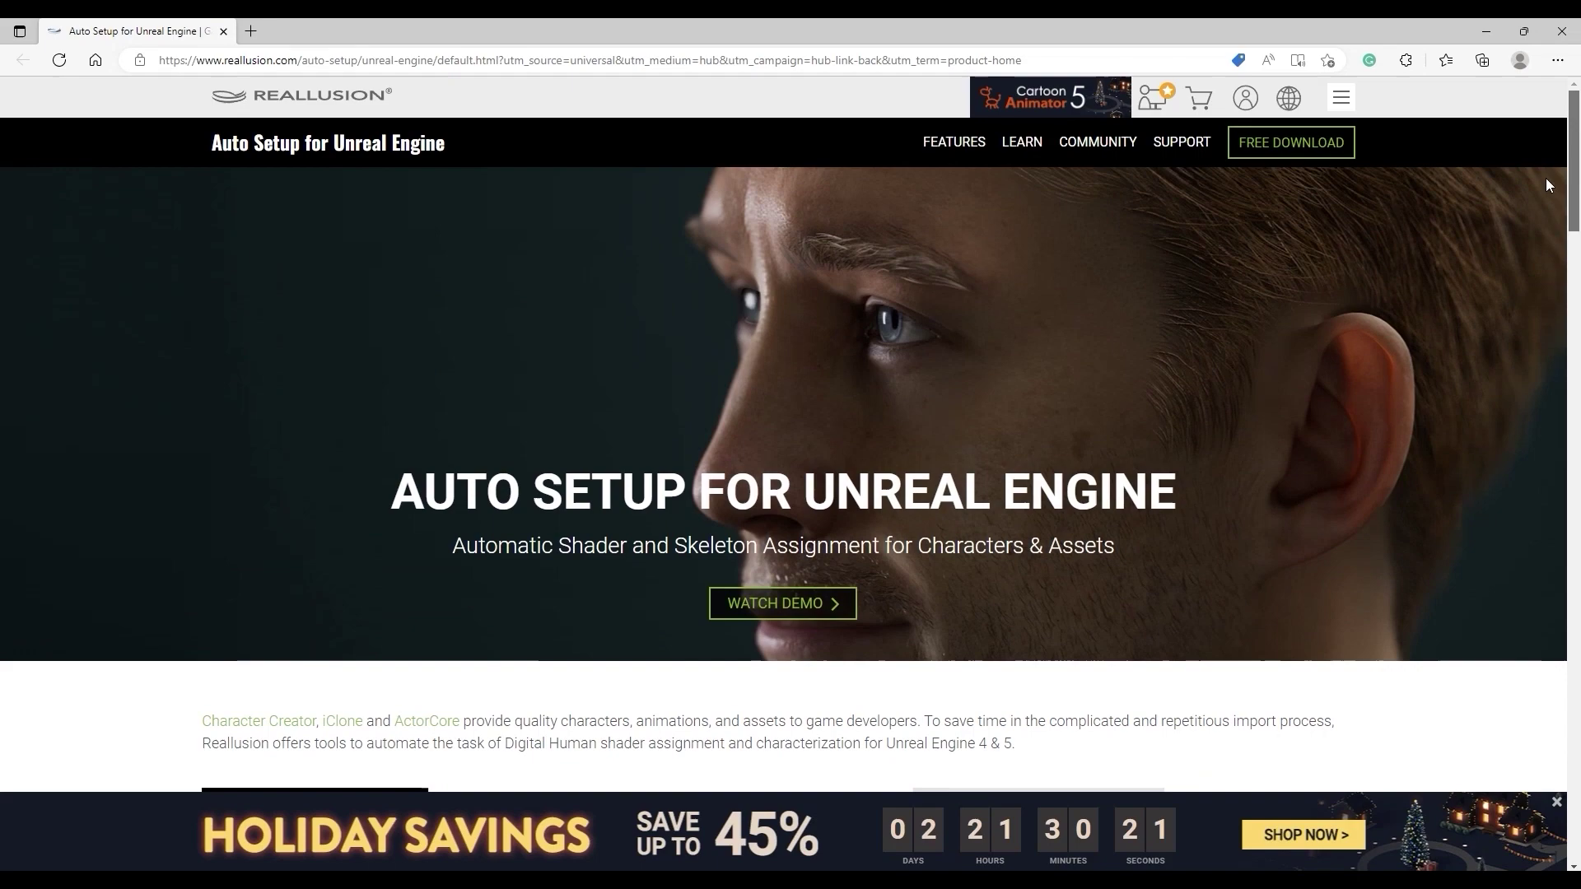
{"action": "left_click", "coordinate": [1306, 150]}
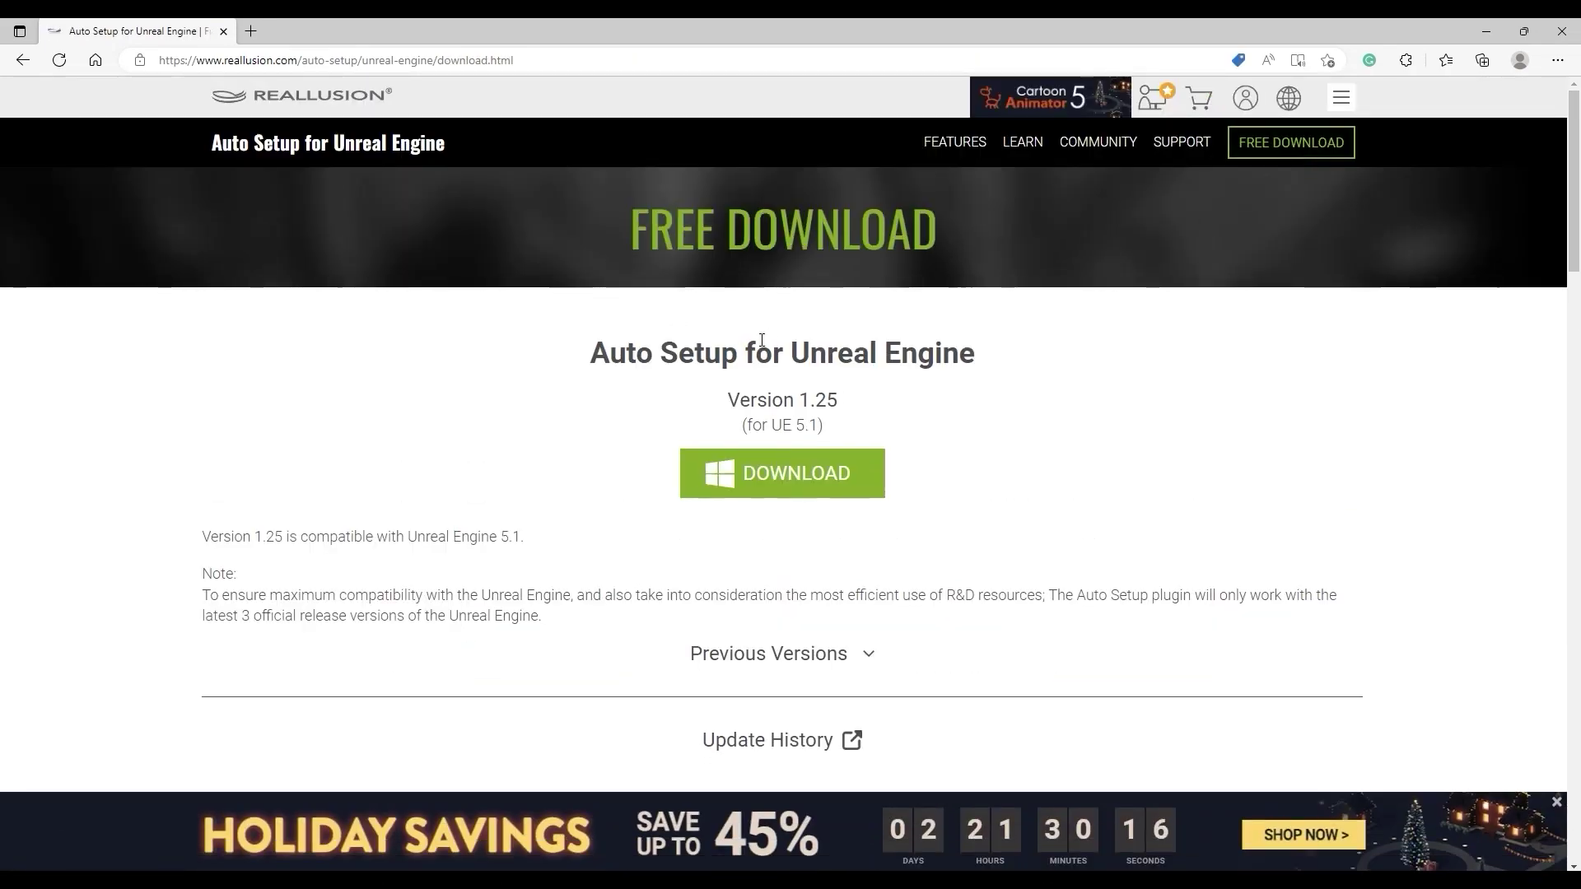
Download Auto Setup v1.25, then refresh the Hub's Updates check and return to Products
{"action": "left_click", "coordinate": [847, 496]}
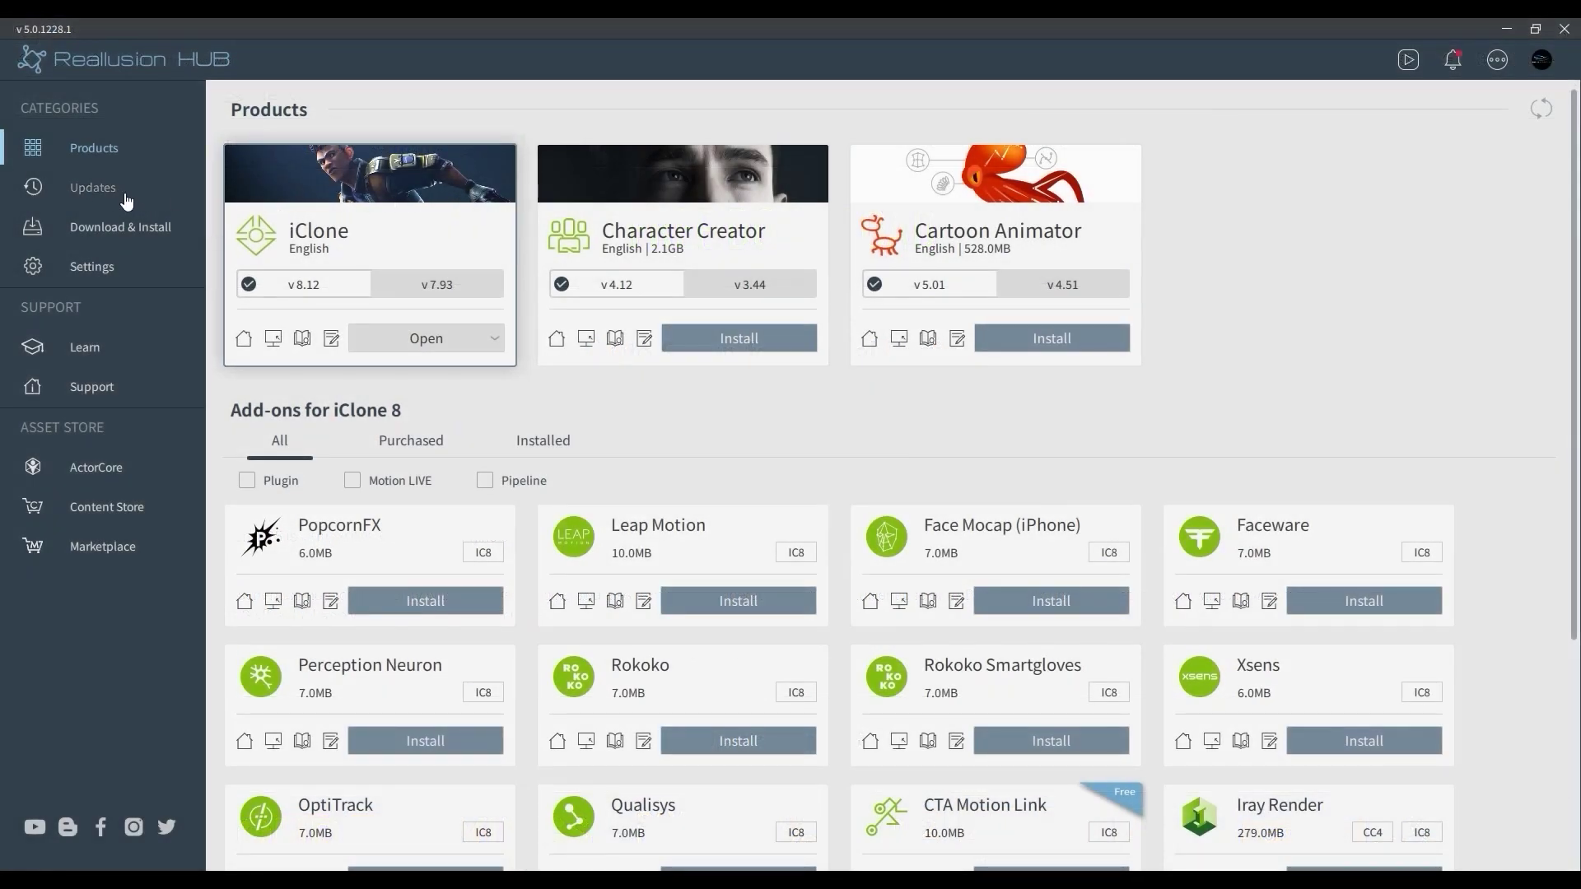
{"action": "left_click", "coordinate": [126, 202]}
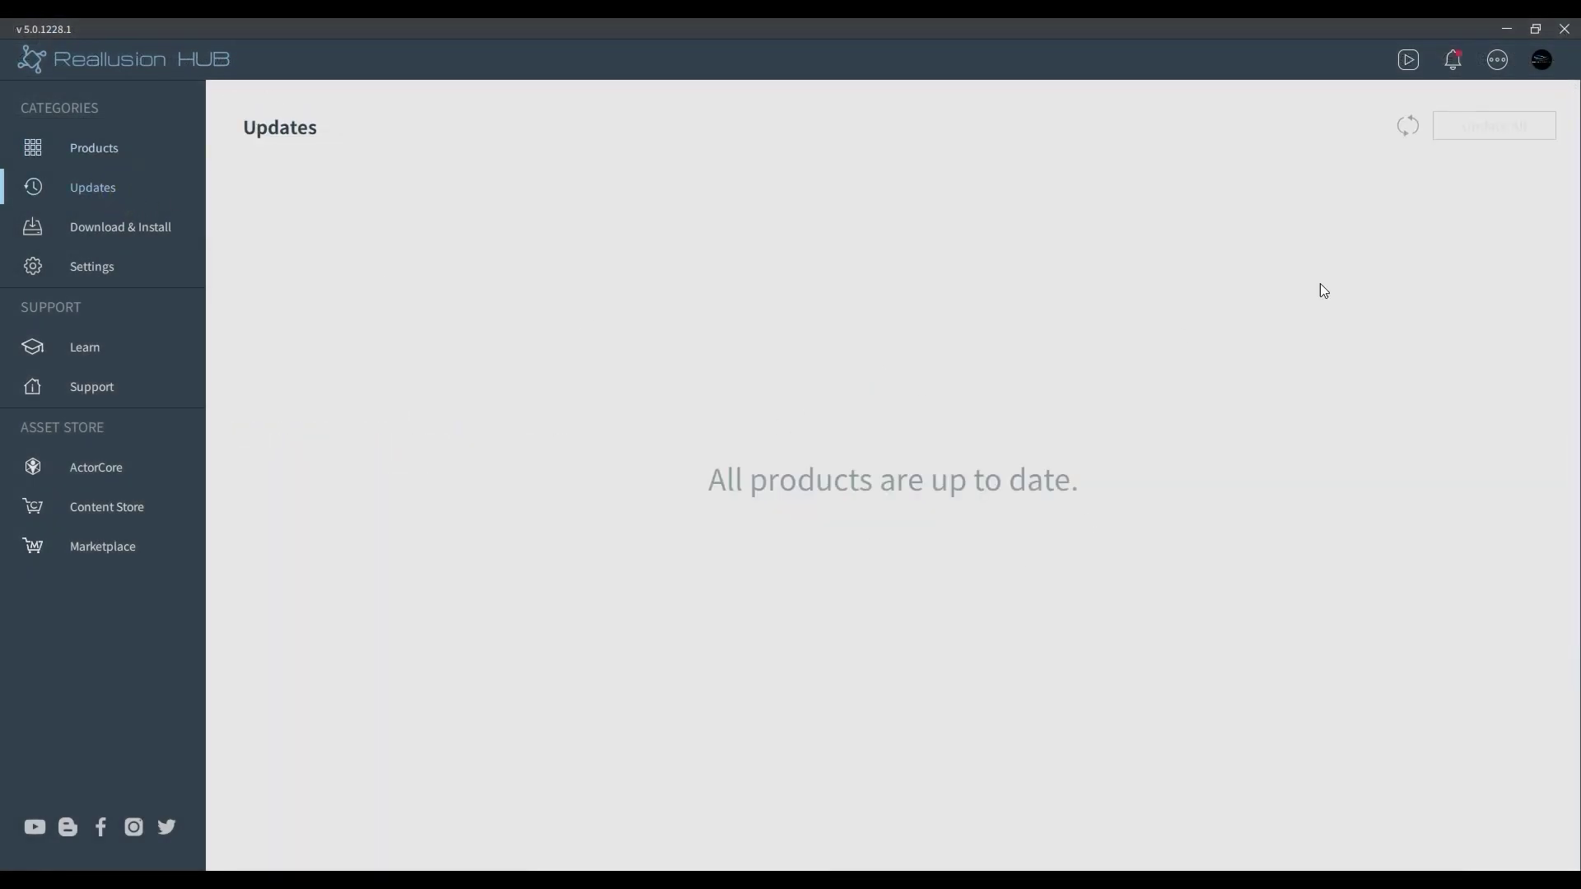
{"action": "left_click", "coordinate": [1409, 126]}
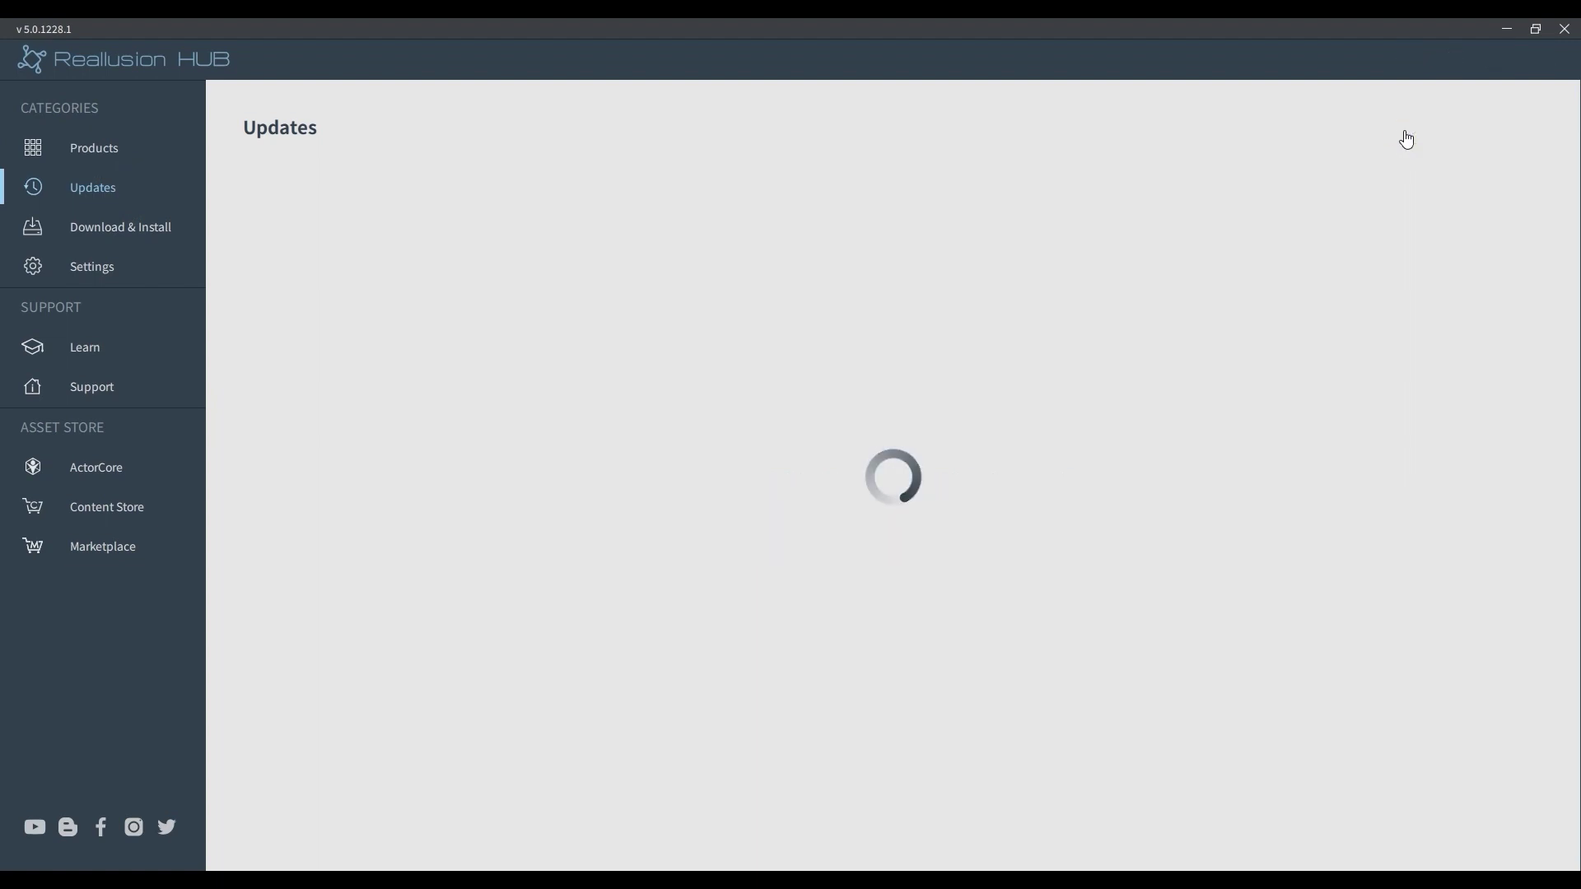
{"action": "left_click", "coordinate": [135, 157]}
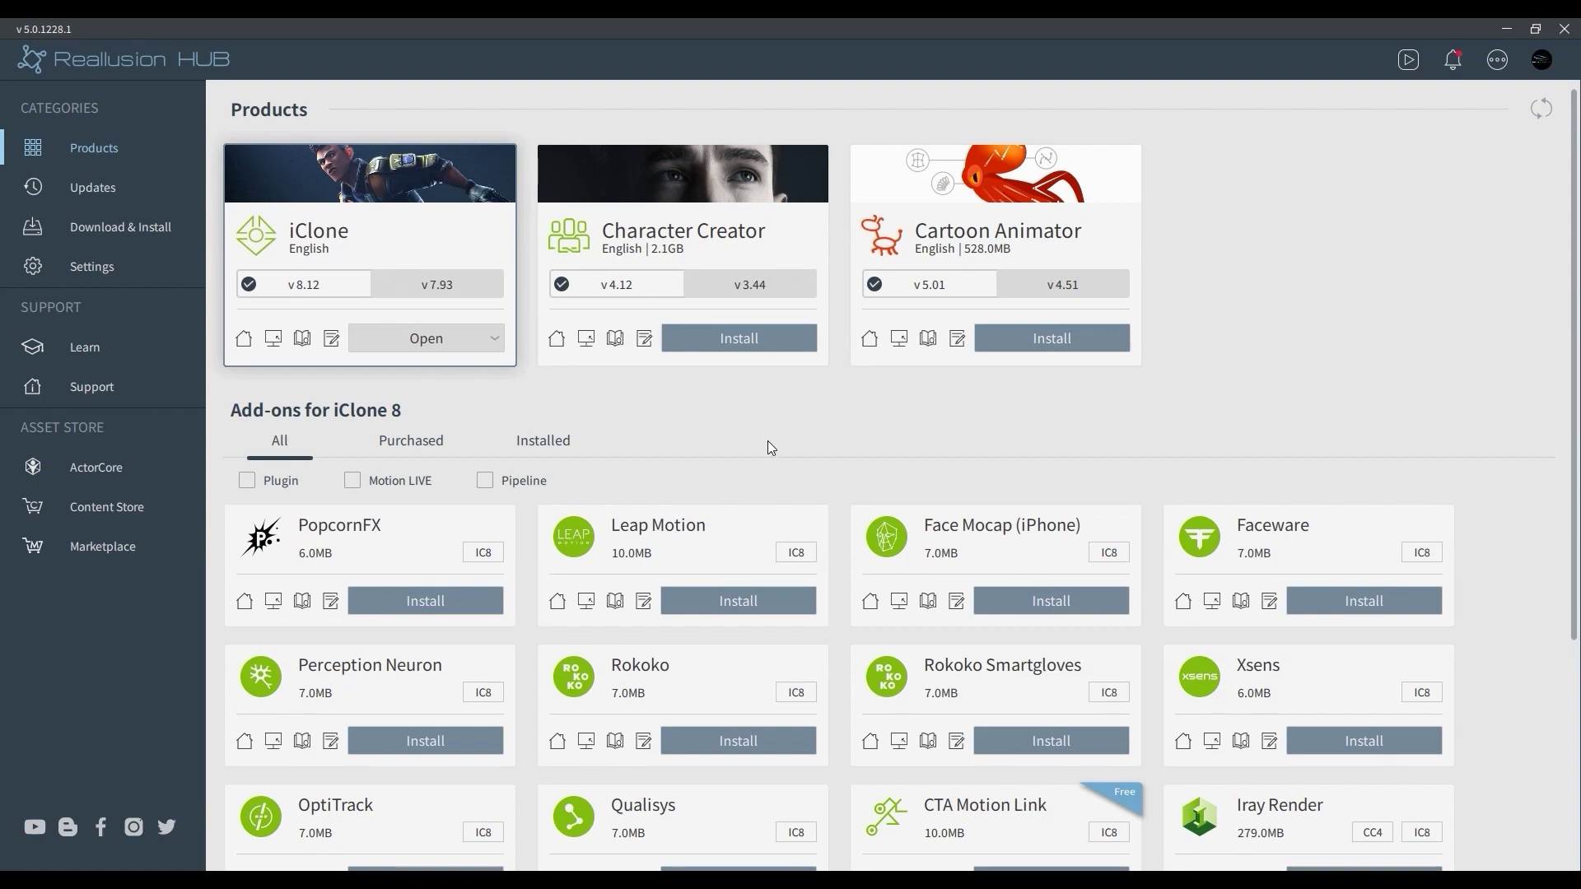
Read iClone's release notes and expand the latest release's fixes
{"action": "left_click", "coordinate": [333, 338]}
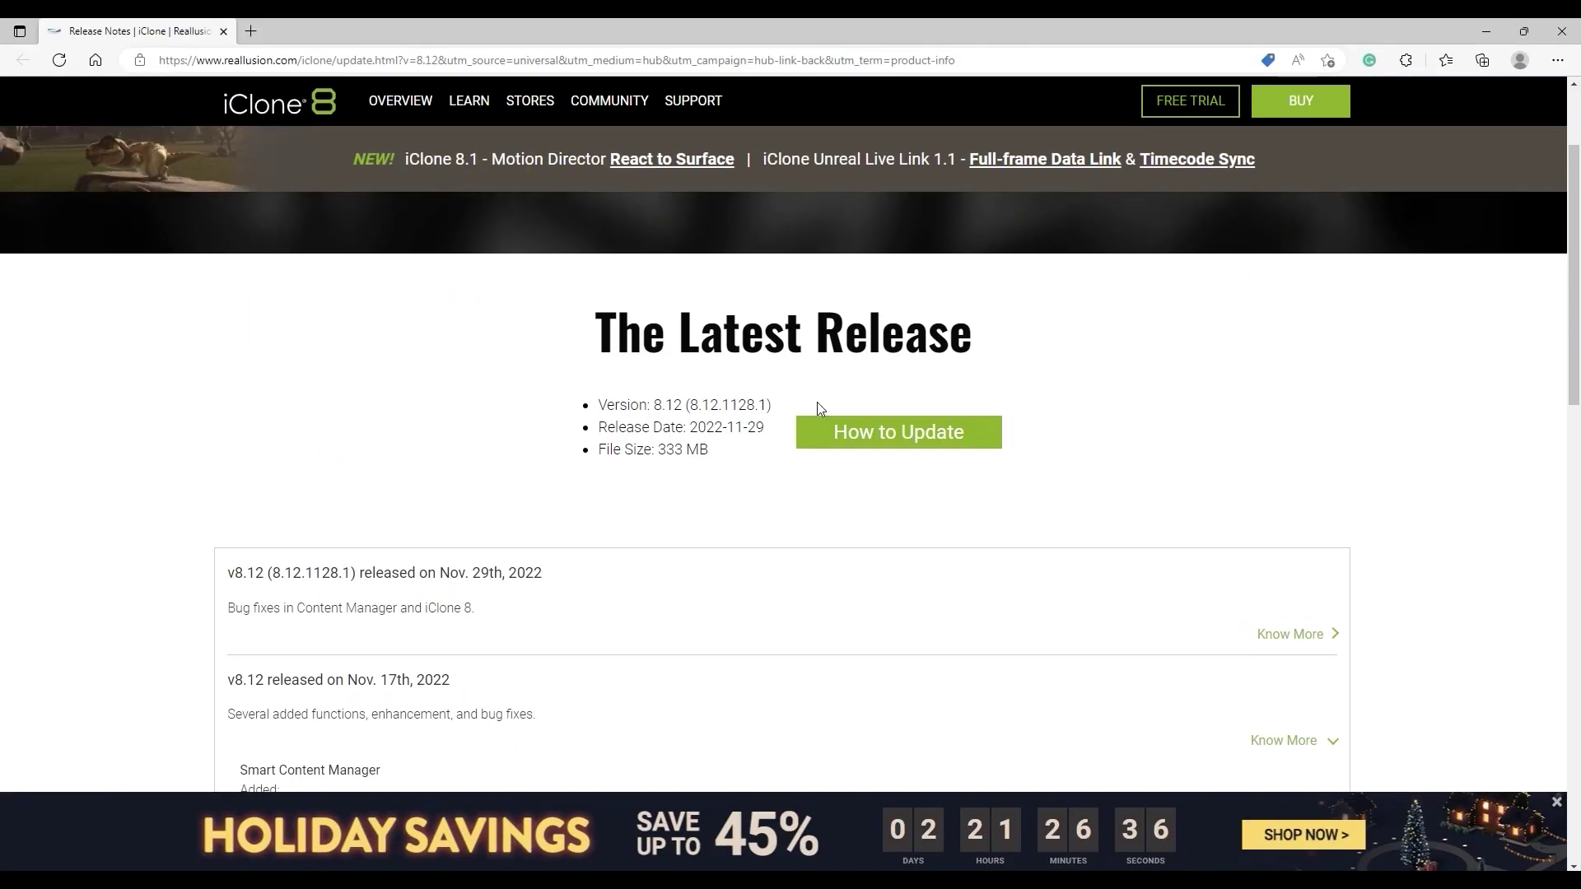
{"action": "left_click", "coordinate": [1291, 634]}
{"action": "scroll", "coordinate": [1113, 517], "scroll_direction": "down", "scroll_amount": 3}
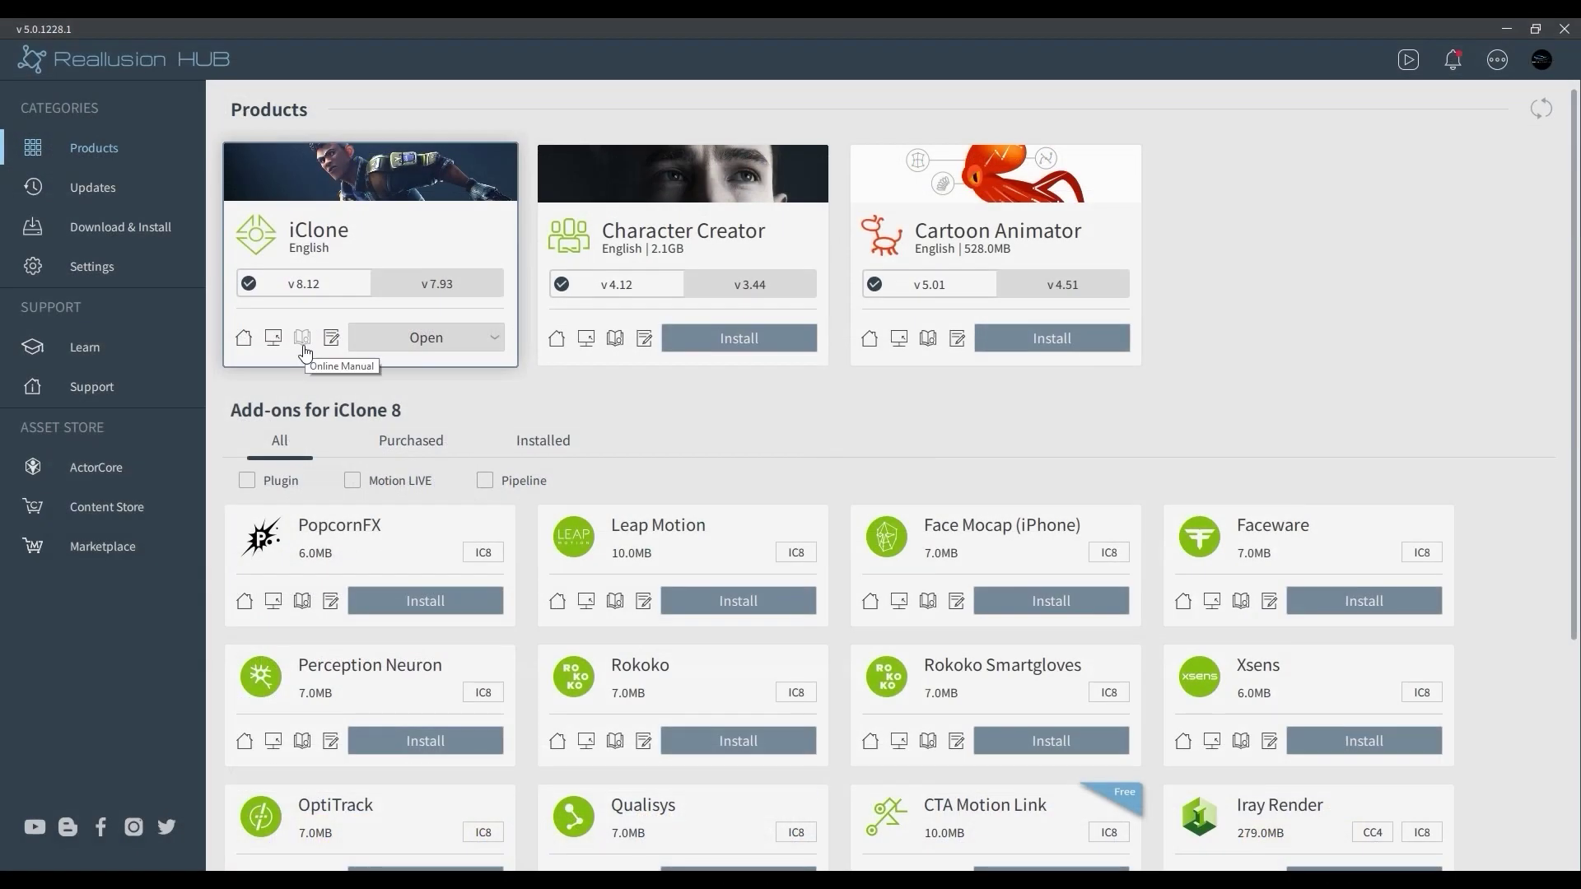
View iClone's online manual and Getting Started tutorials, then minimize the browser
{"action": "left_click", "coordinate": [304, 341]}
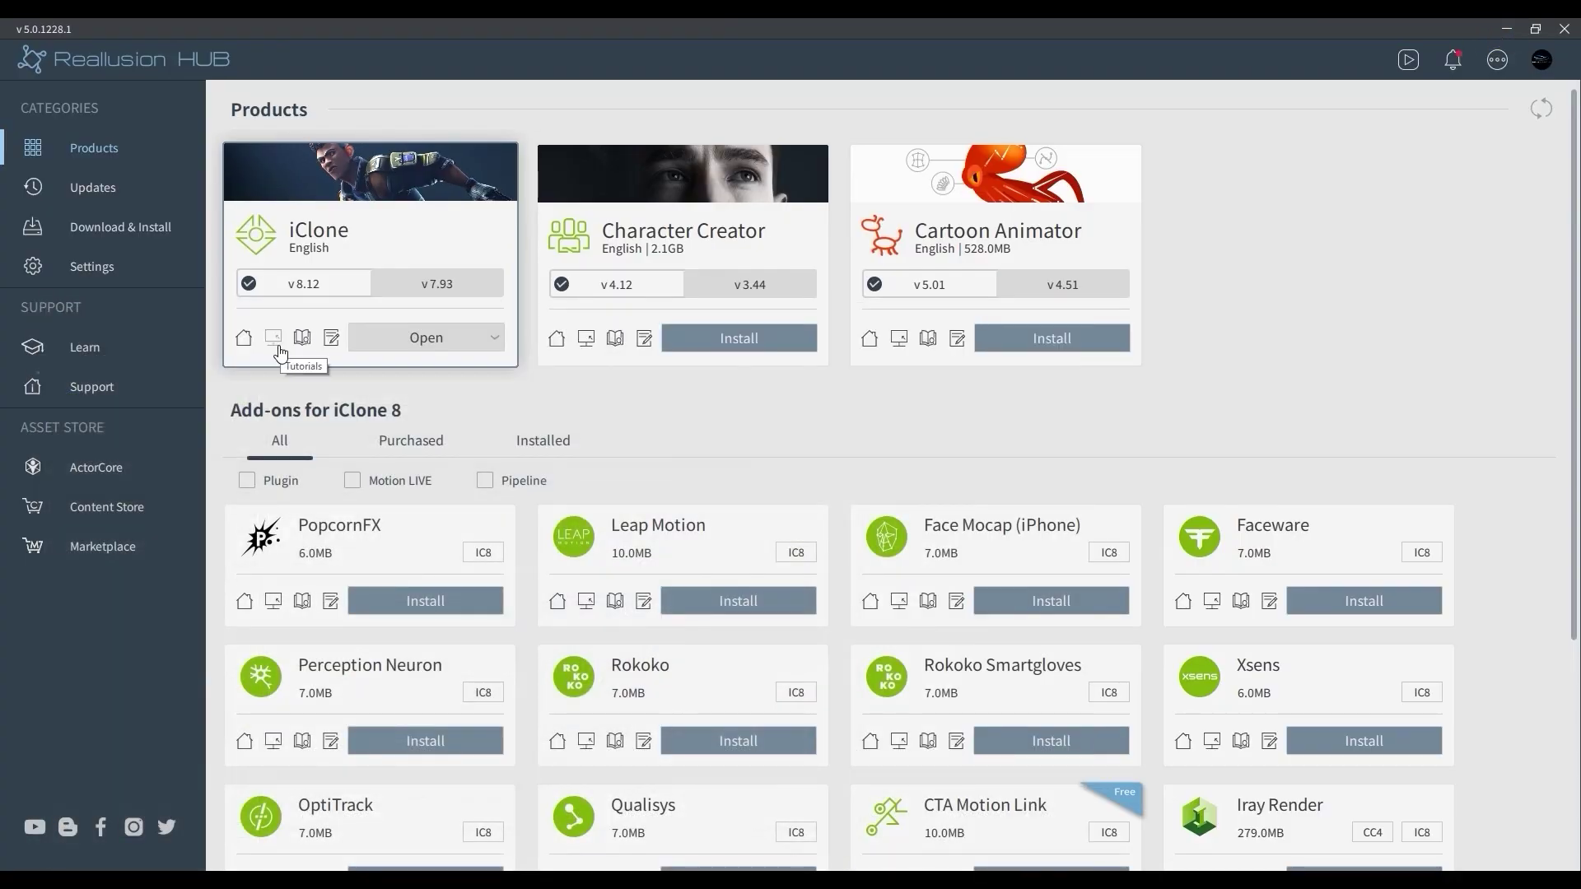
{"action": "left_click", "coordinate": [274, 345]}
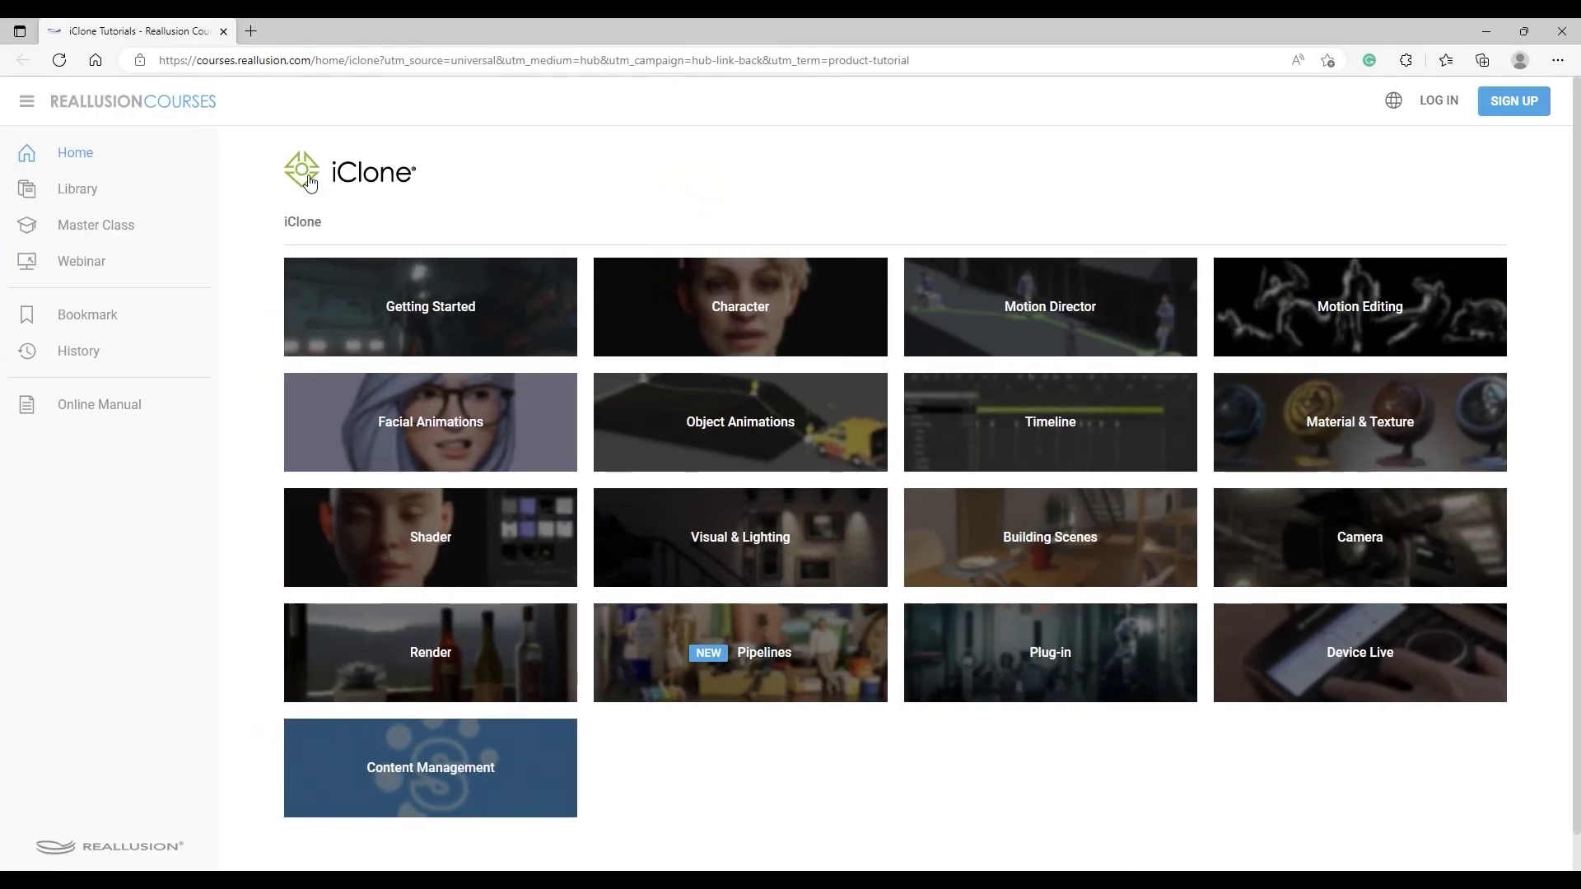
{"action": "left_click", "coordinate": [541, 286]}
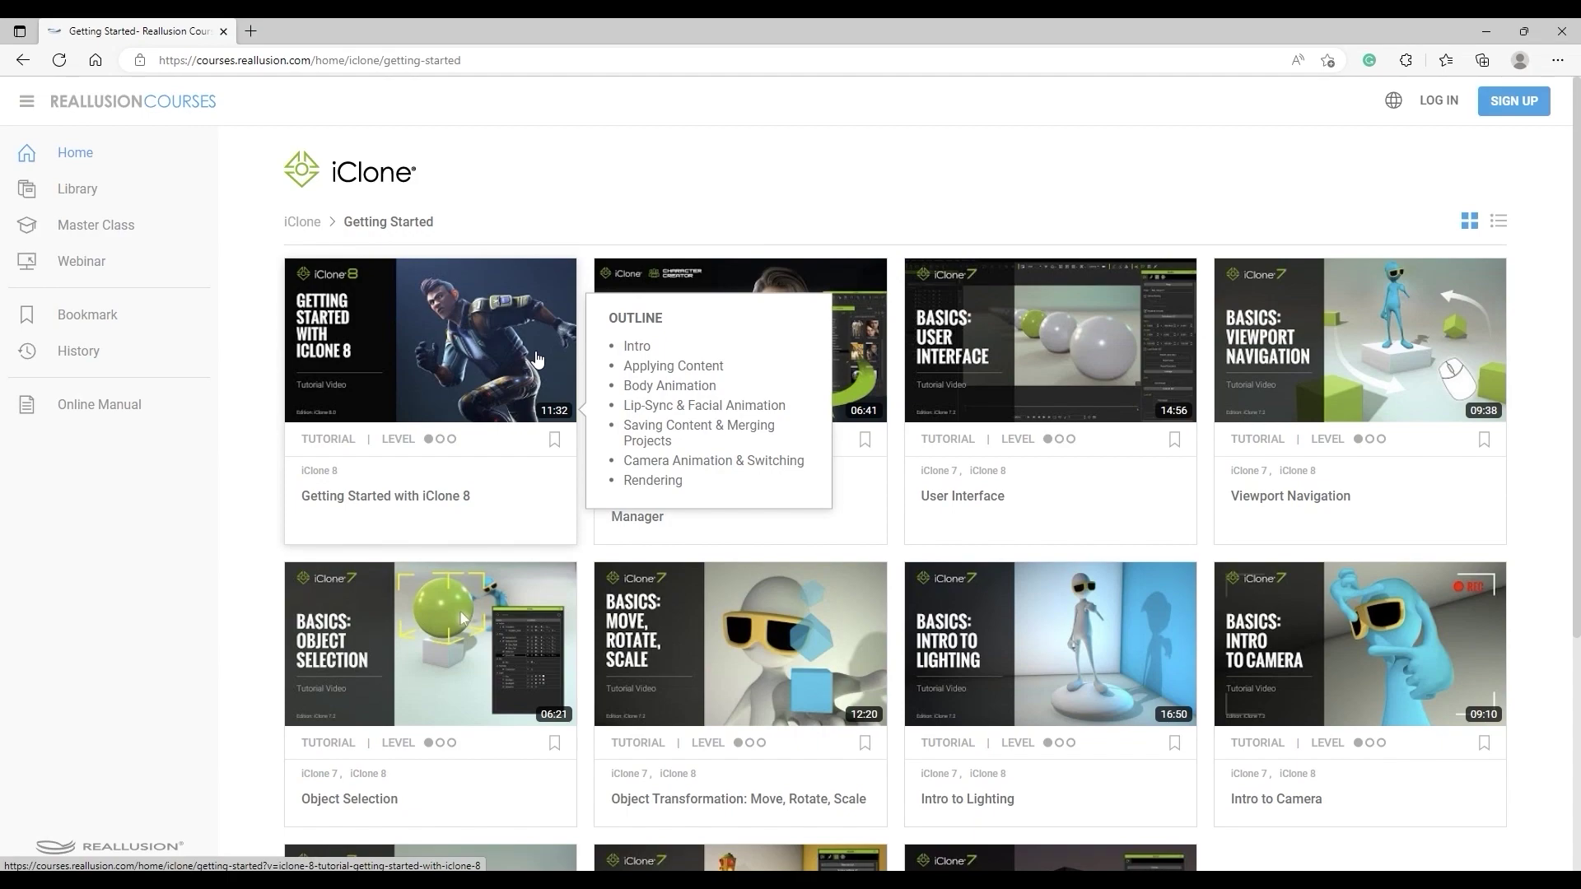
{"action": "left_click", "coordinate": [1486, 31]}
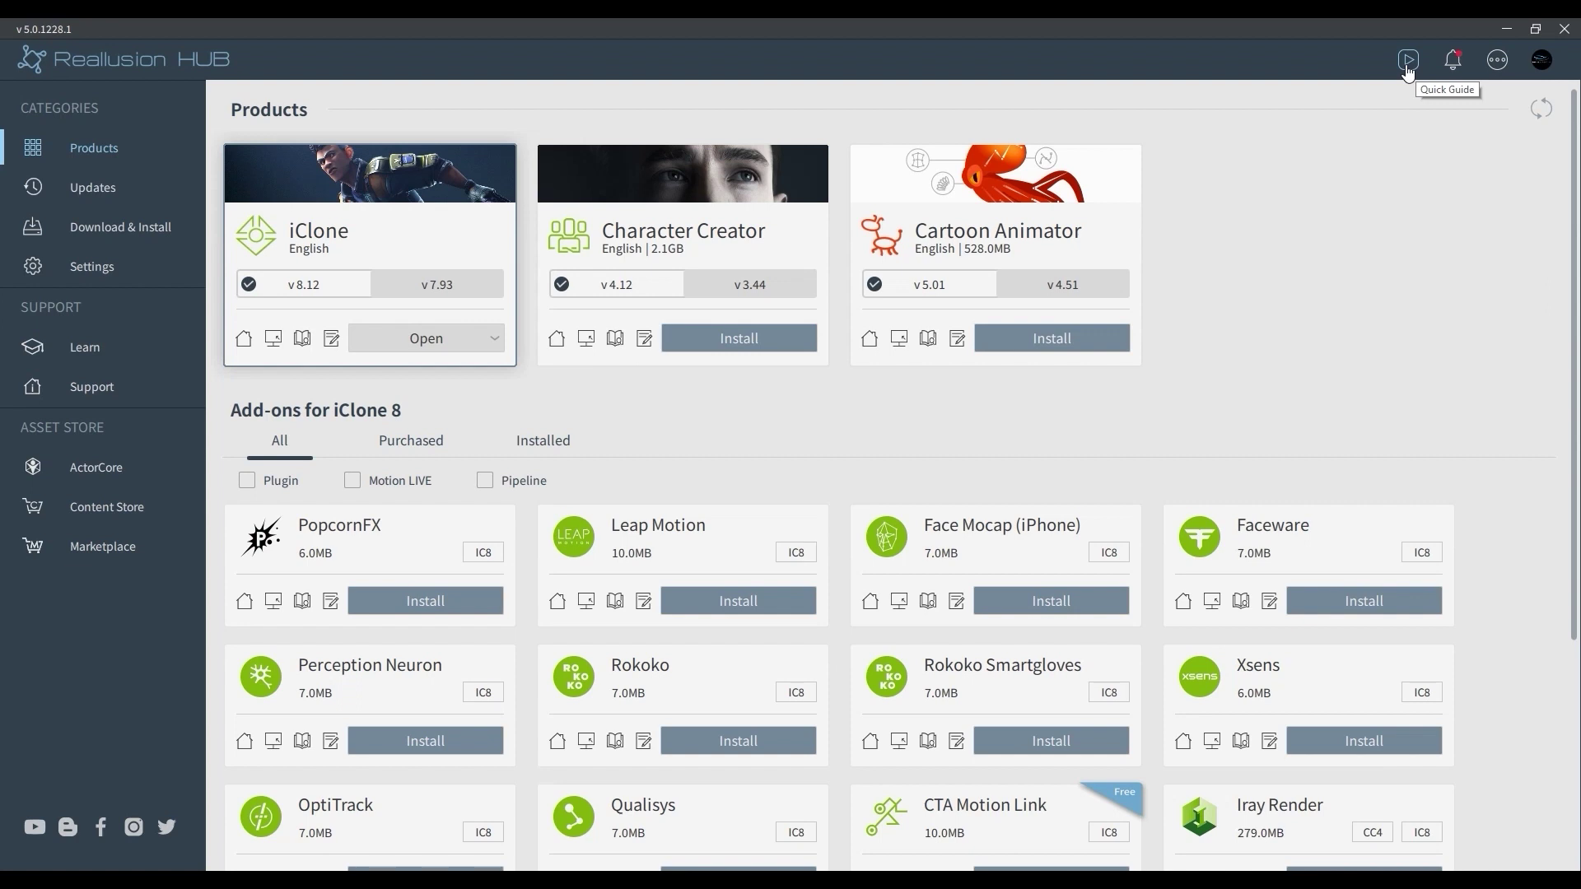
Mark all Hub notifications as read, then check System Information and iClone's online system requirements
{"action": "left_click", "coordinate": [1457, 68]}
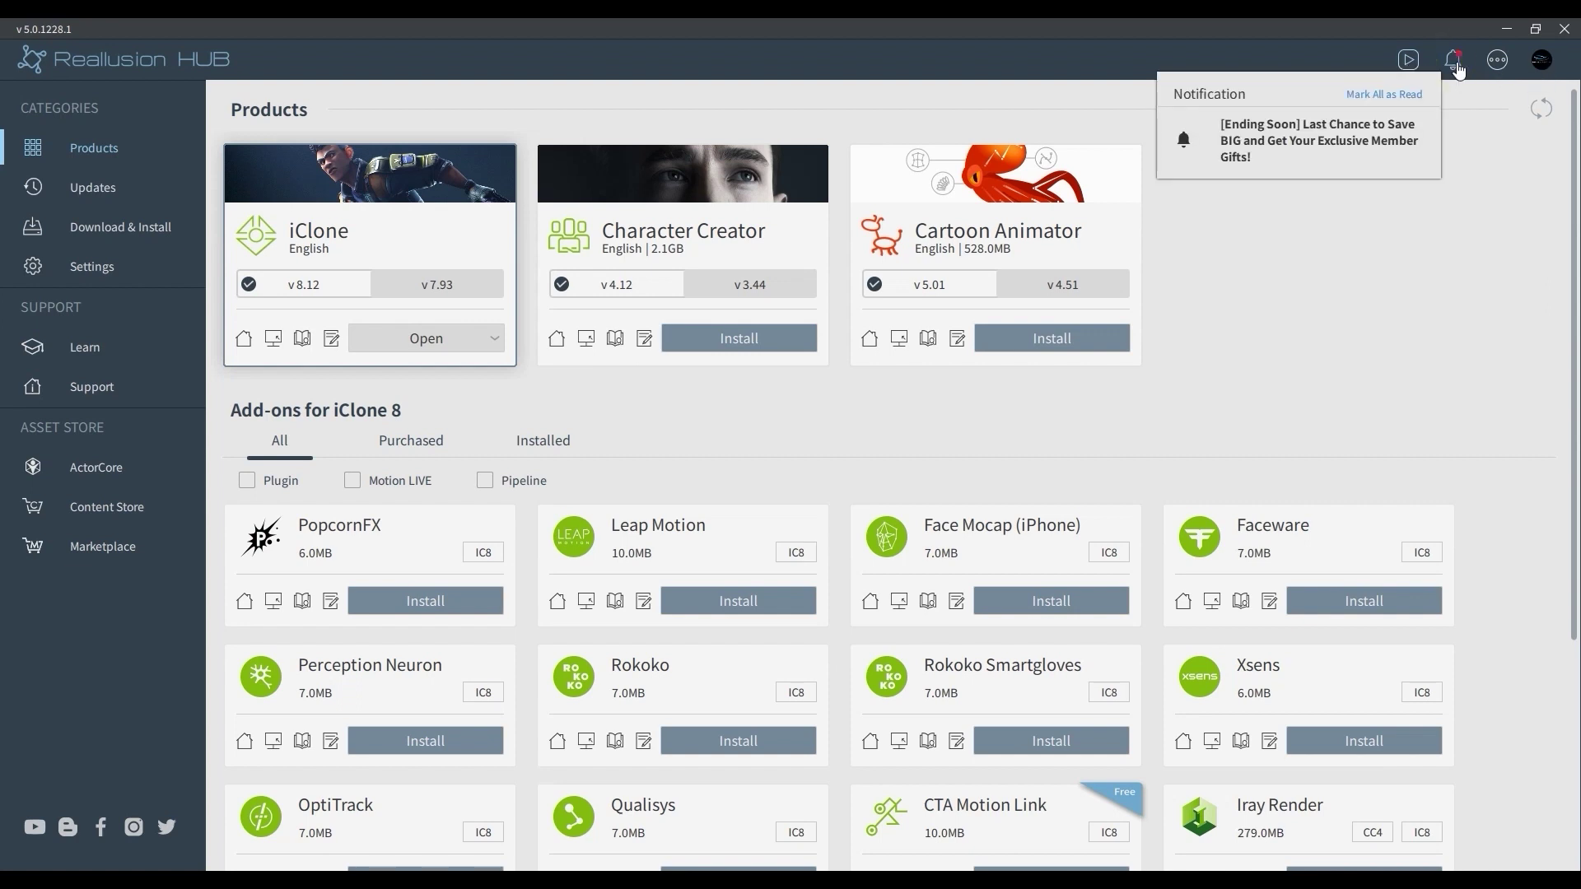
{"action": "left_click", "coordinate": [1409, 96]}
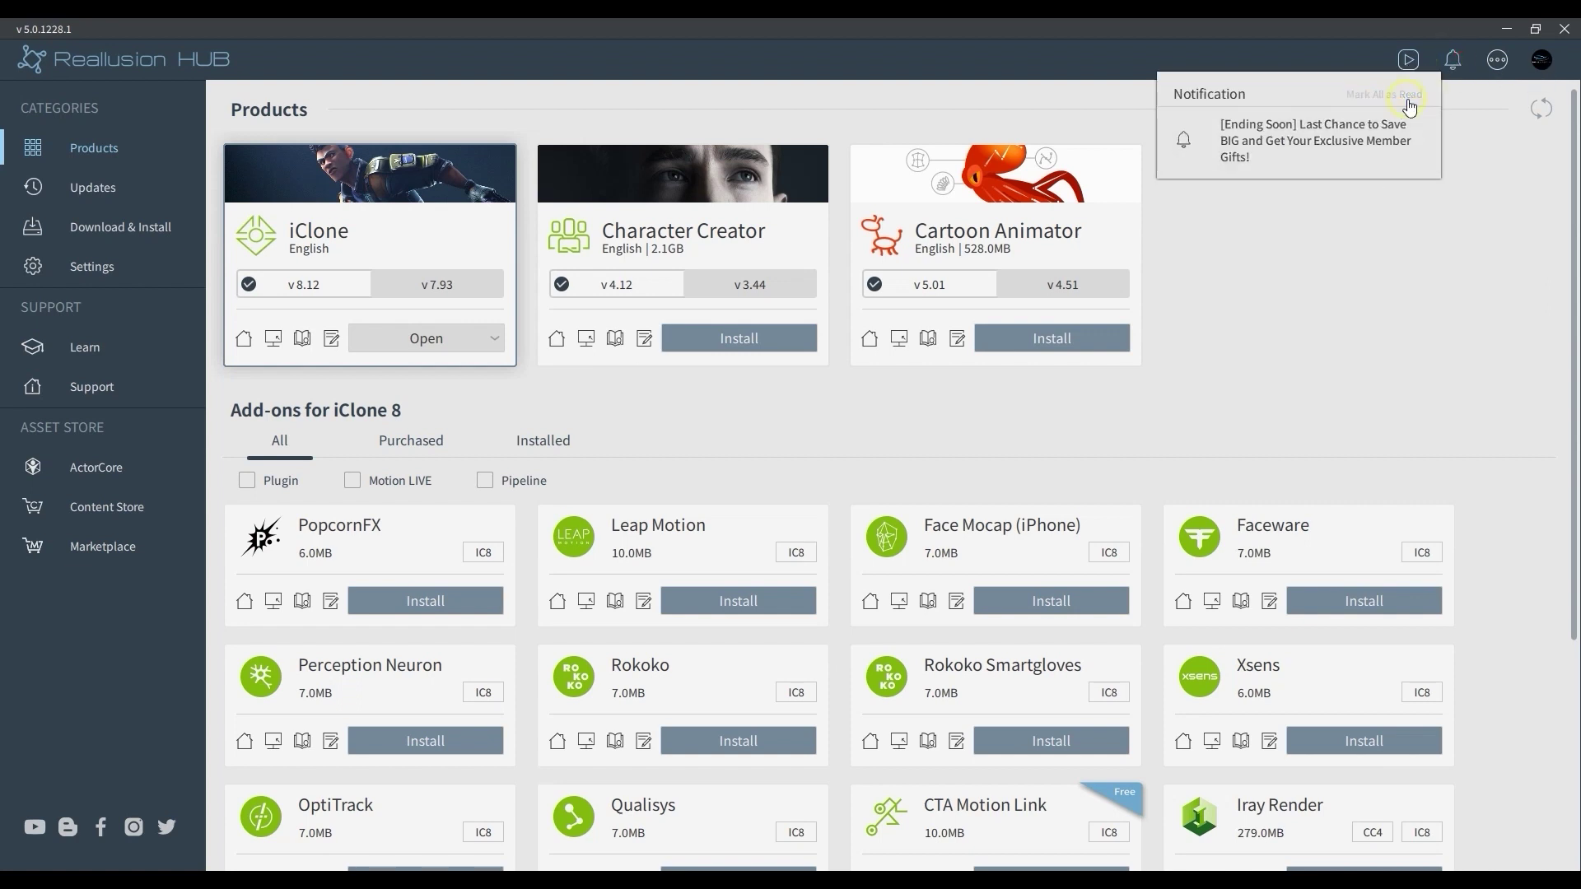
{"action": "left_click", "coordinate": [1499, 61]}
{"action": "left_click", "coordinate": [1499, 61]}
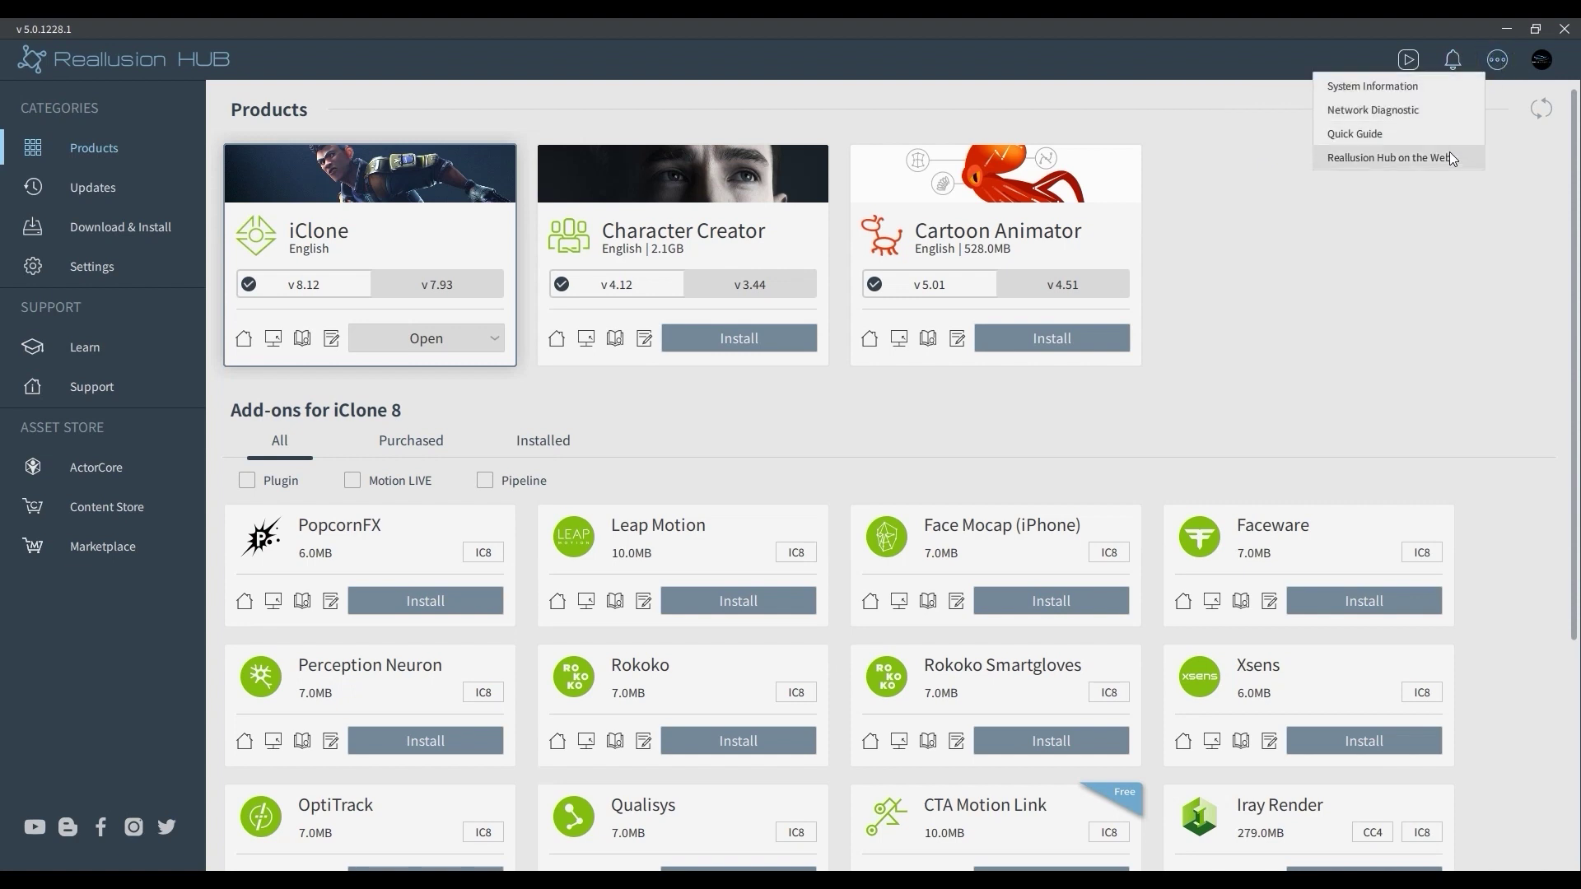
{"action": "left_click", "coordinate": [1405, 87]}
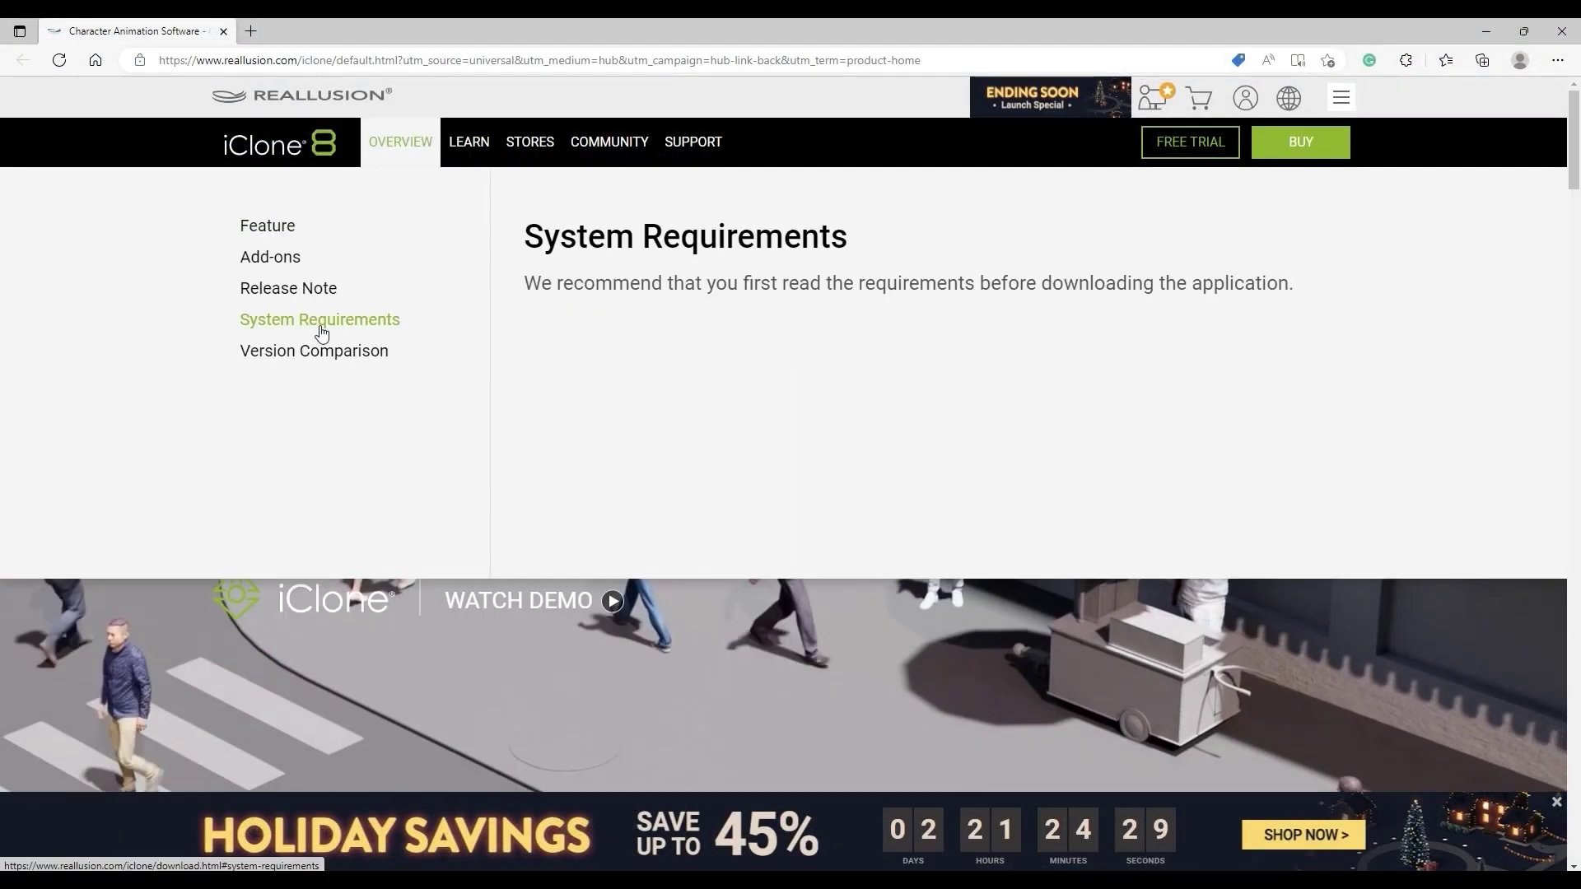
{"action": "left_click", "coordinate": [321, 331]}
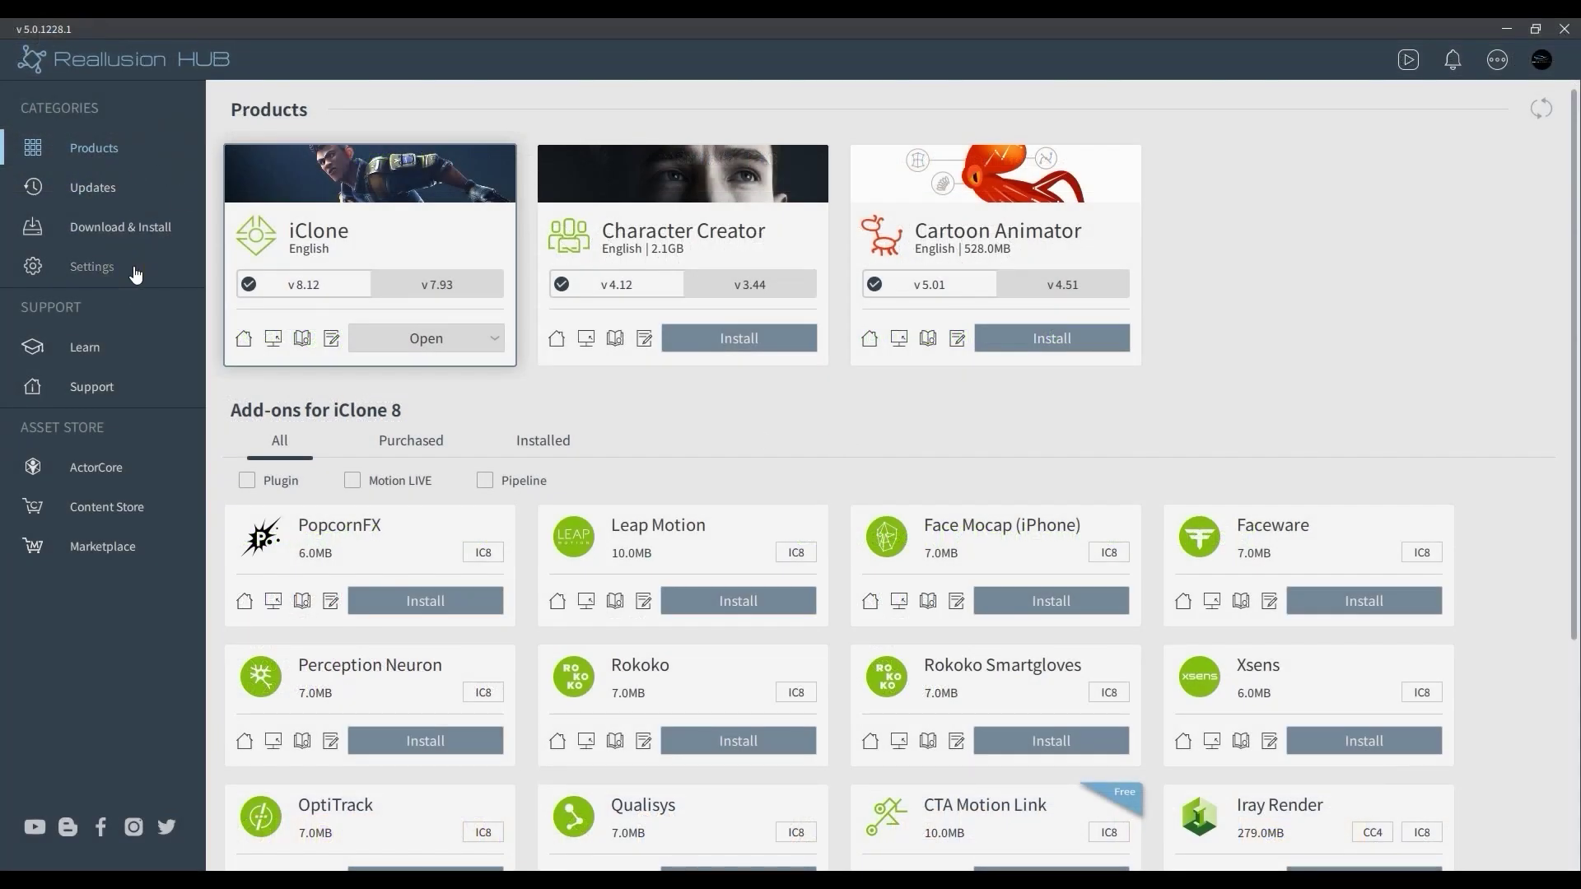
In Hub Settings, inspect the RLDownloads temporary folder holding 1.64 GB of installers
{"action": "left_click", "coordinate": [136, 271]}
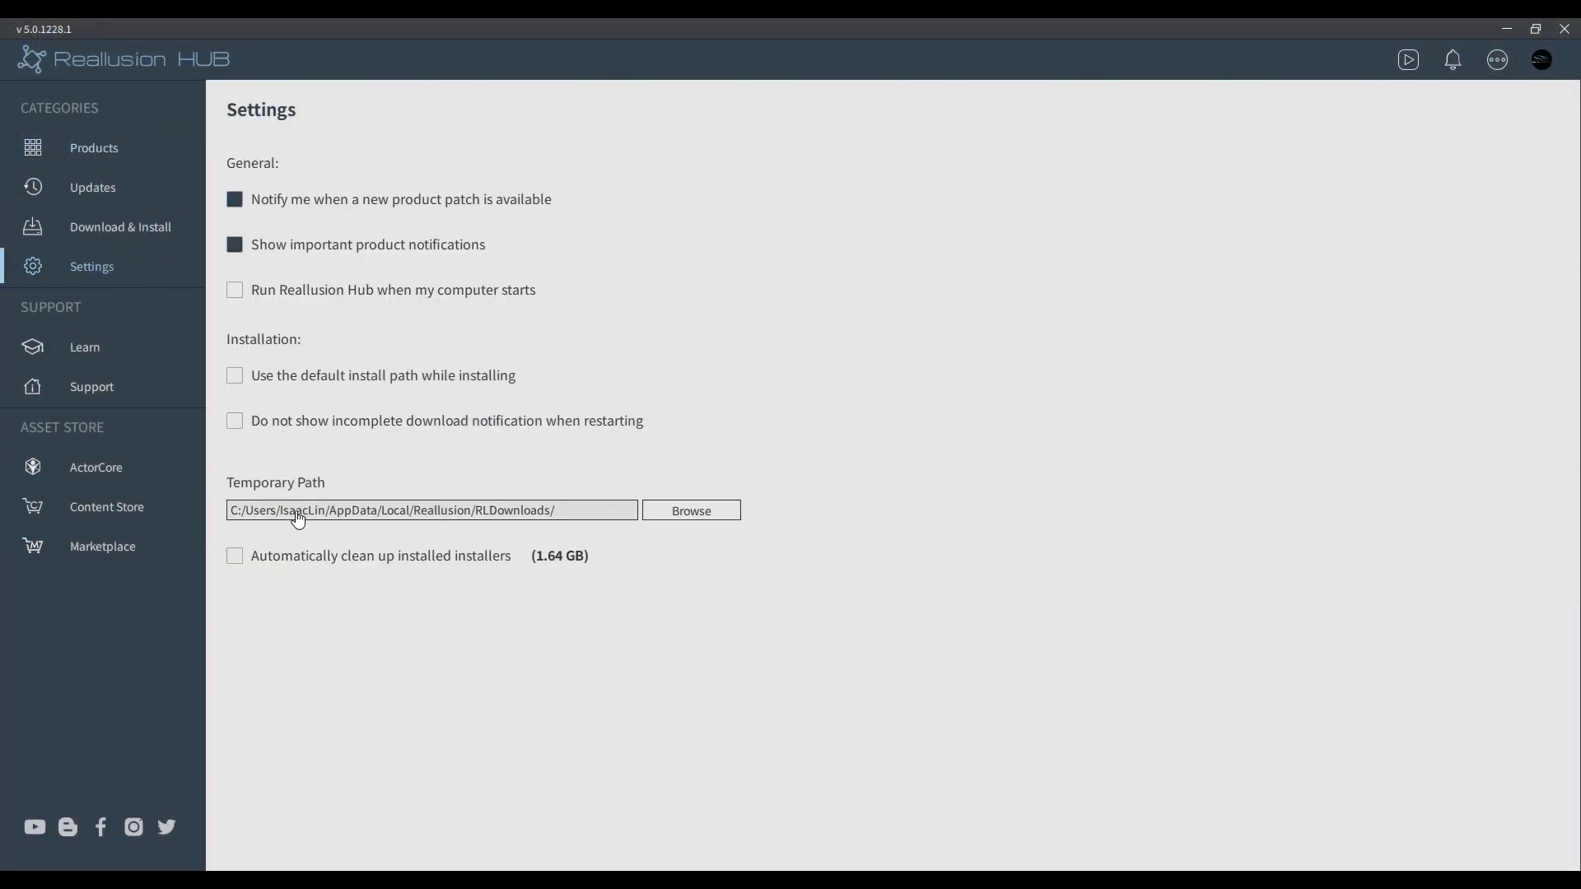
{"action": "left_click", "coordinate": [588, 515]}
{"action": "left_click_drag", "start_coordinate": [606, 369], "coordinate": [582, 313]}
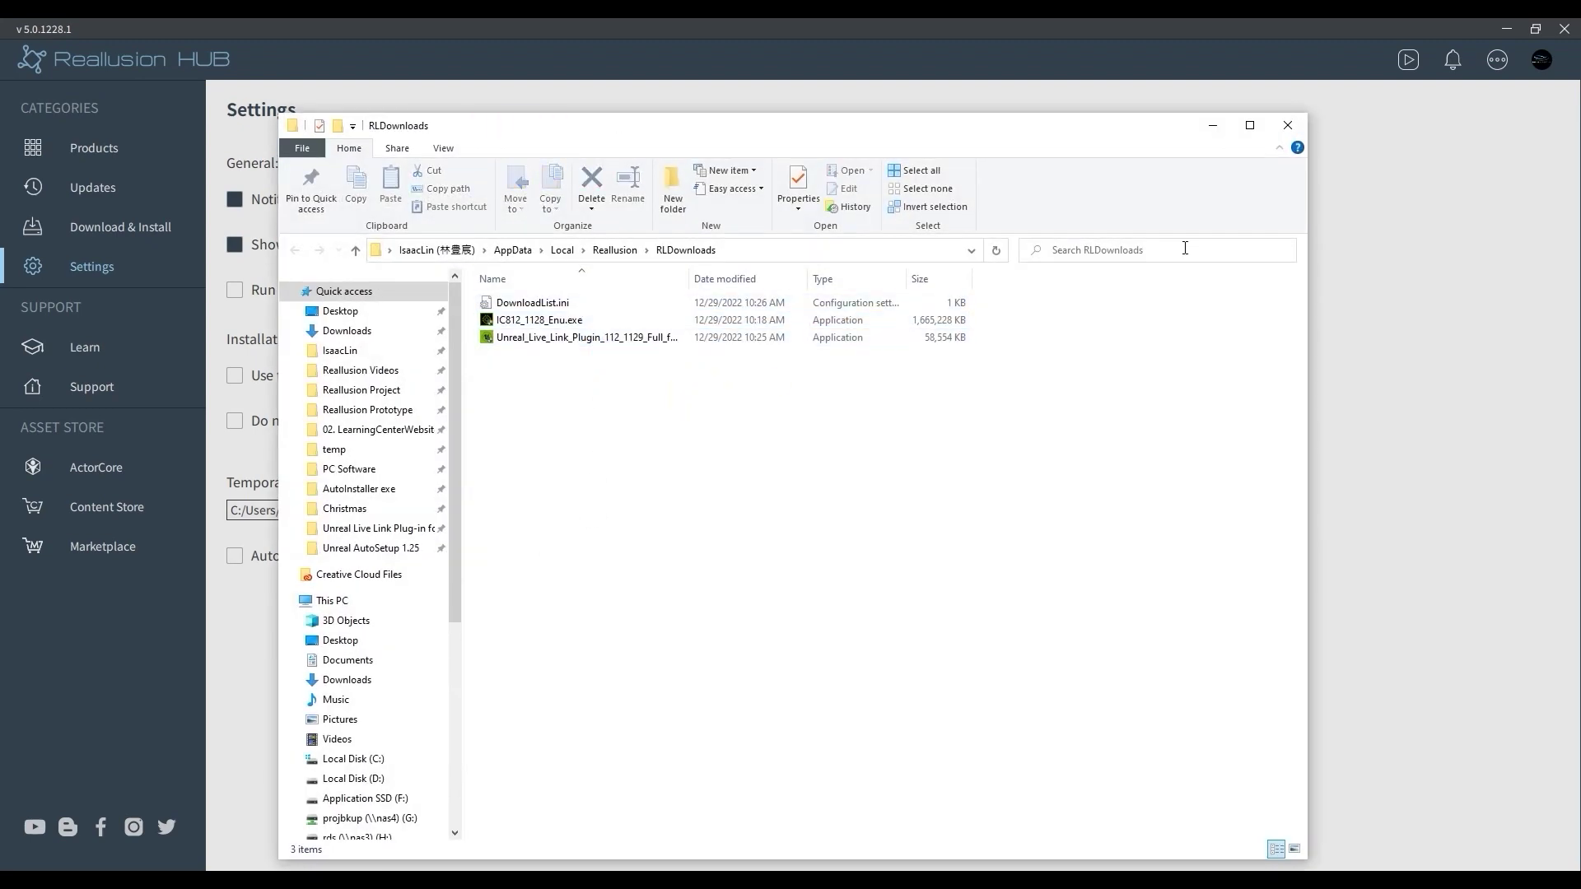
{"action": "left_click", "coordinate": [1290, 125]}
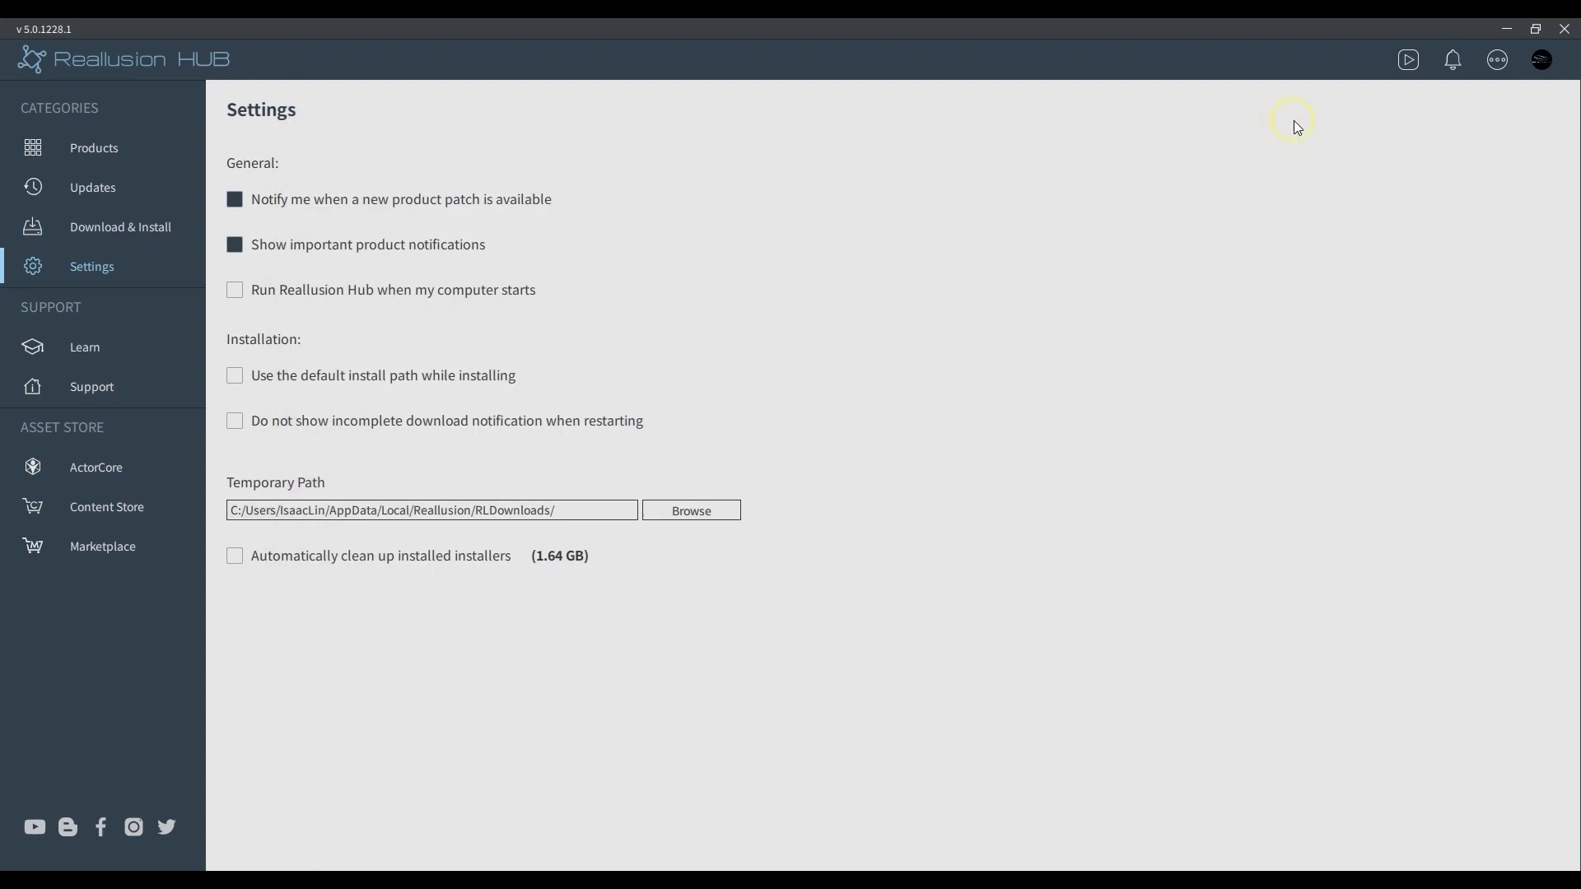
Browse Reallusion's Support Service page, then return to the Hub
{"action": "left_click", "coordinate": [148, 396]}
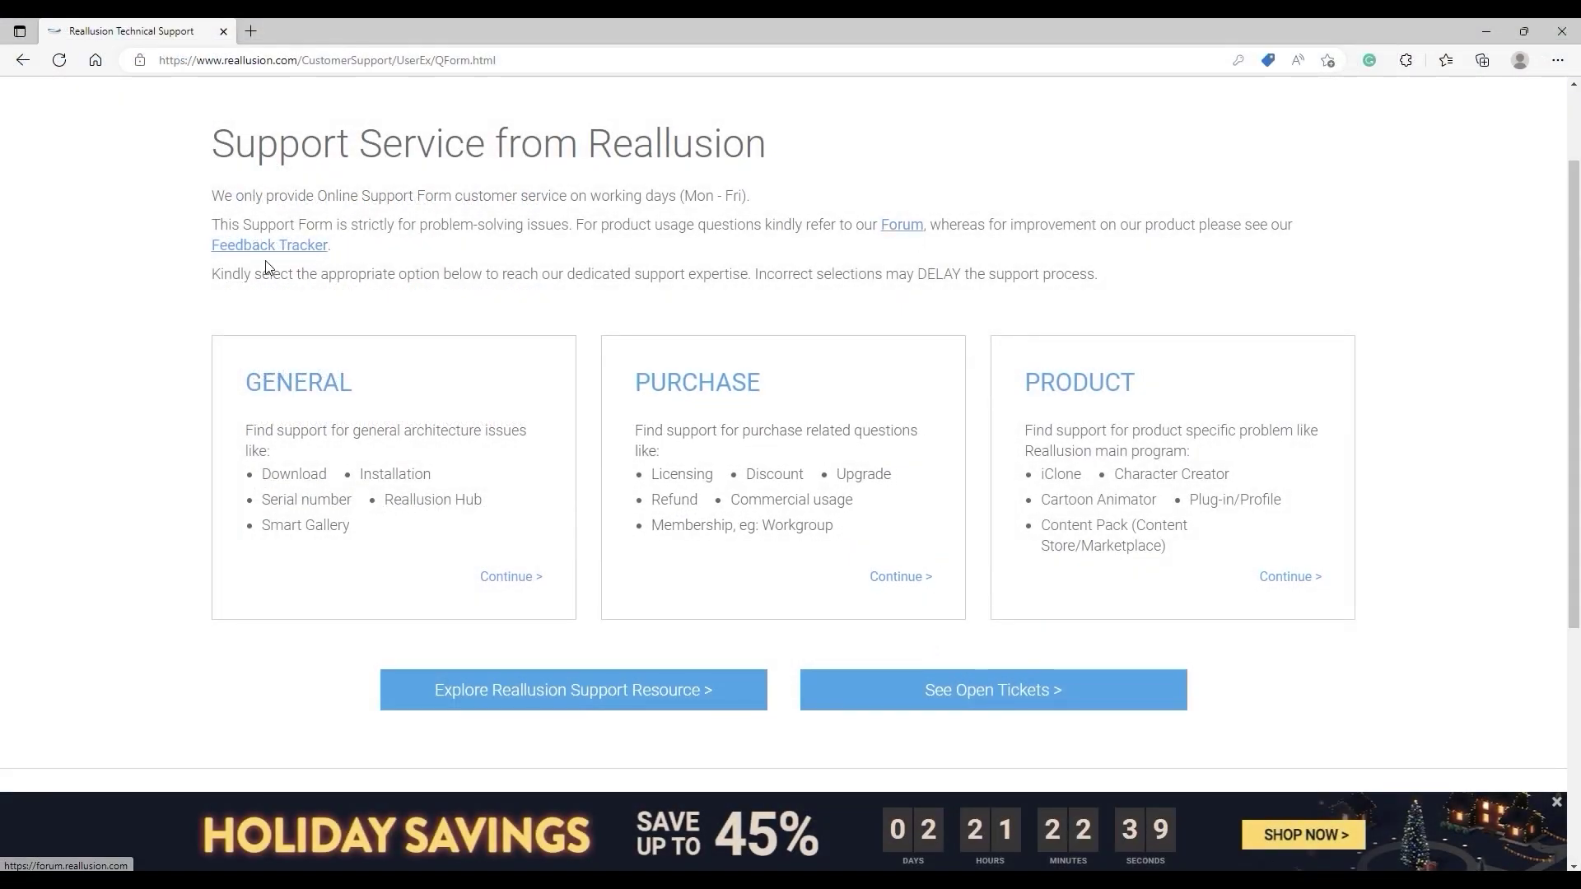
{"action": "scroll", "coordinate": [924, 559], "scroll_direction": "down", "scroll_amount": 2}
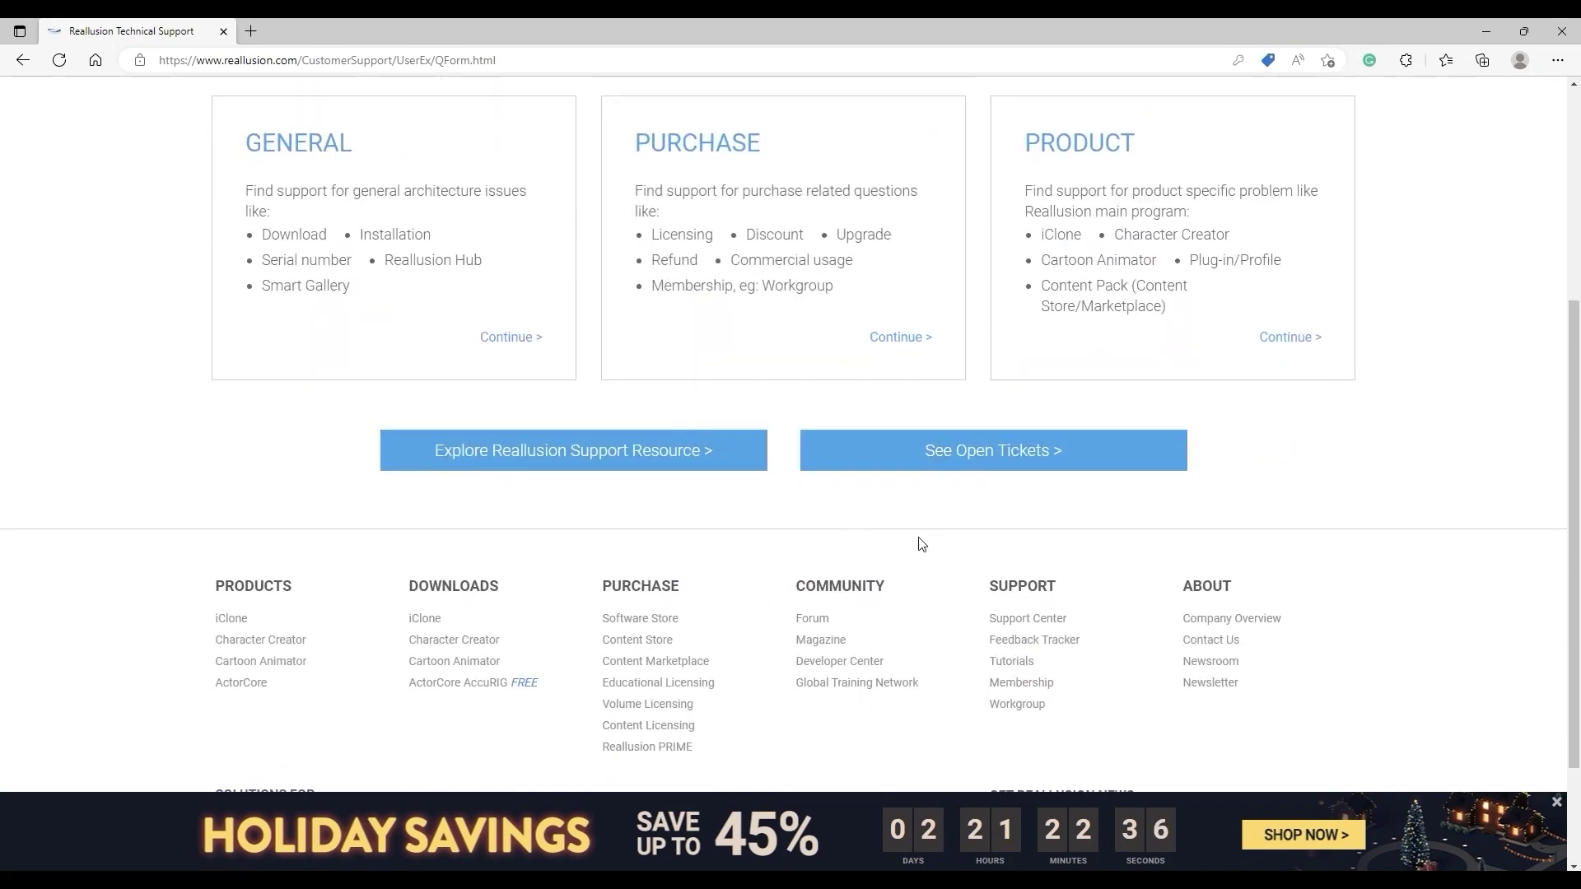
{"action": "left_click", "coordinate": [1485, 35]}
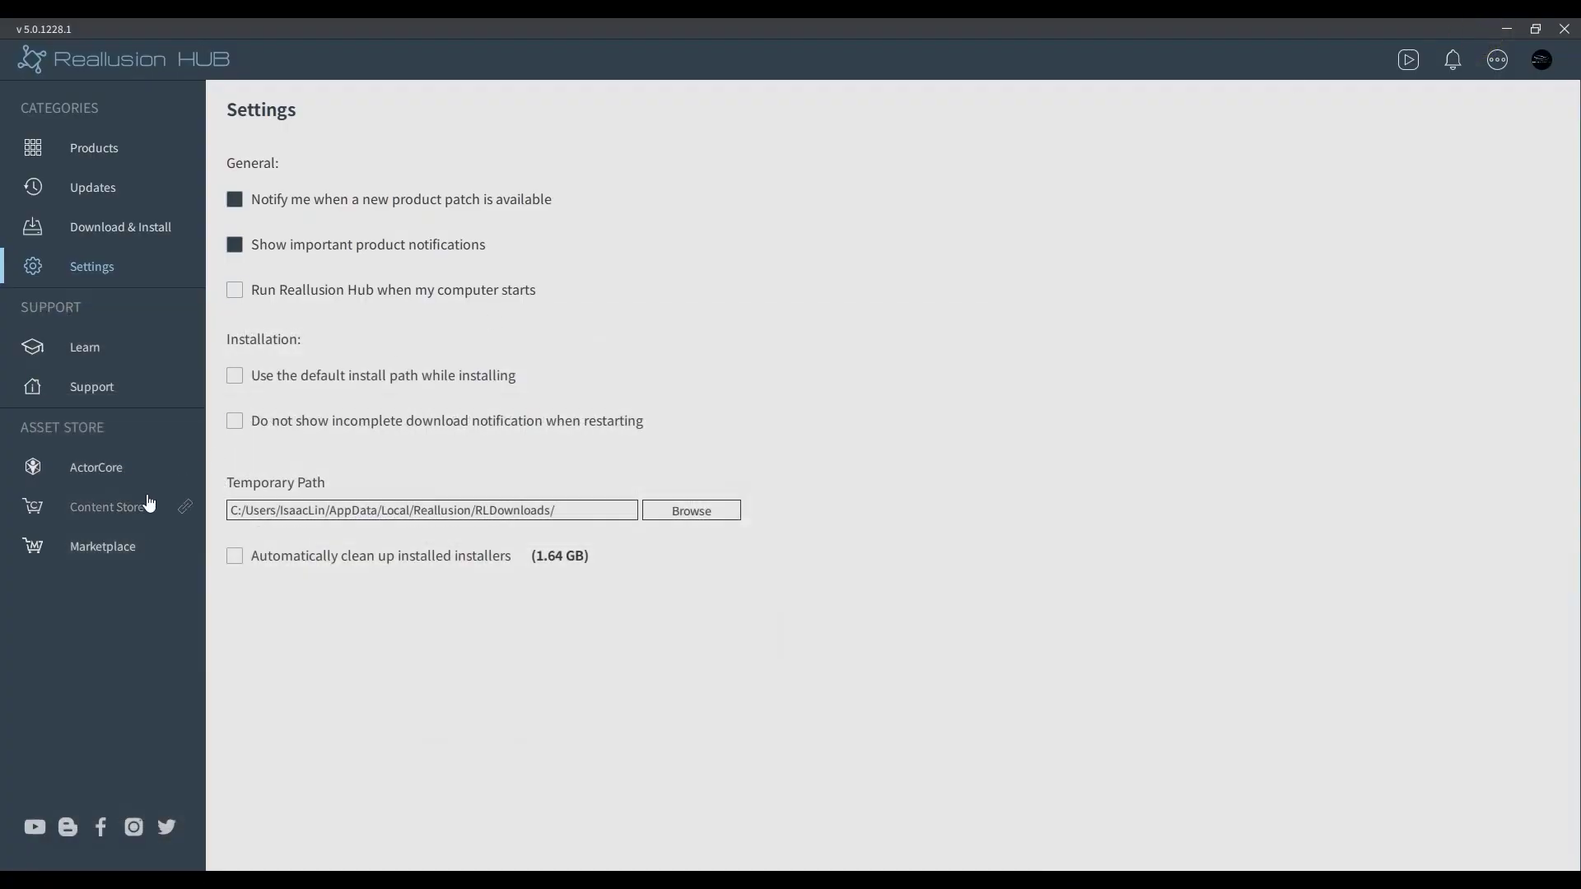
Scroll through the Content Store homepage's featured themes and new 3D and 2D arrivals
{"action": "left_click", "coordinate": [173, 517]}
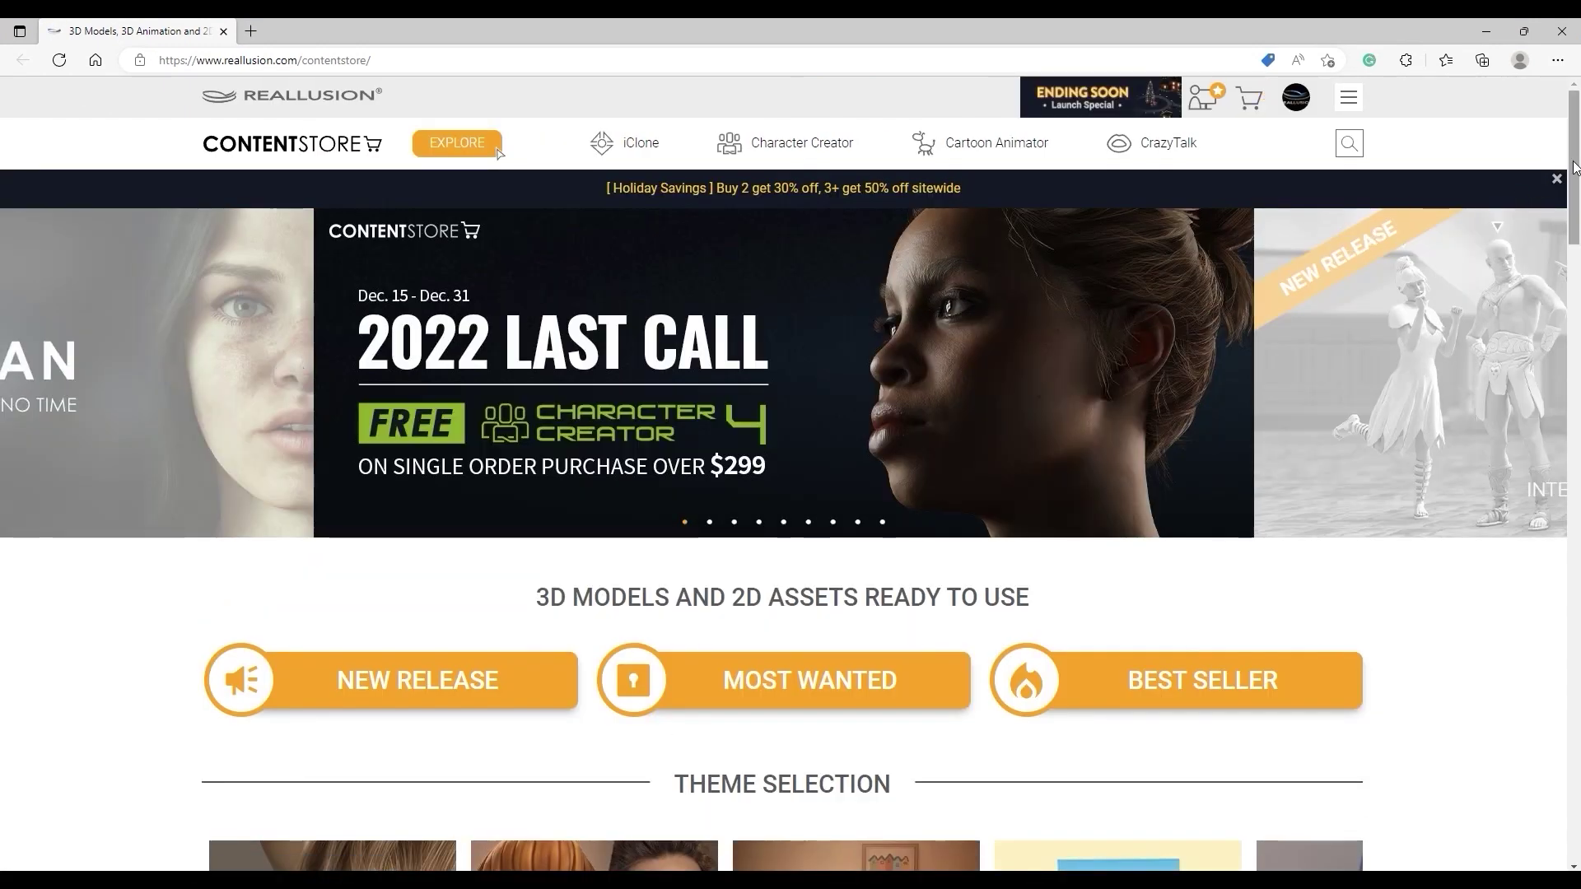
{"action": "scroll", "coordinate": [1549, 231], "scroll_direction": "down", "scroll_amount": 5}
{"action": "scroll", "coordinate": [1565, 251], "scroll_direction": "down", "scroll_amount": 5}
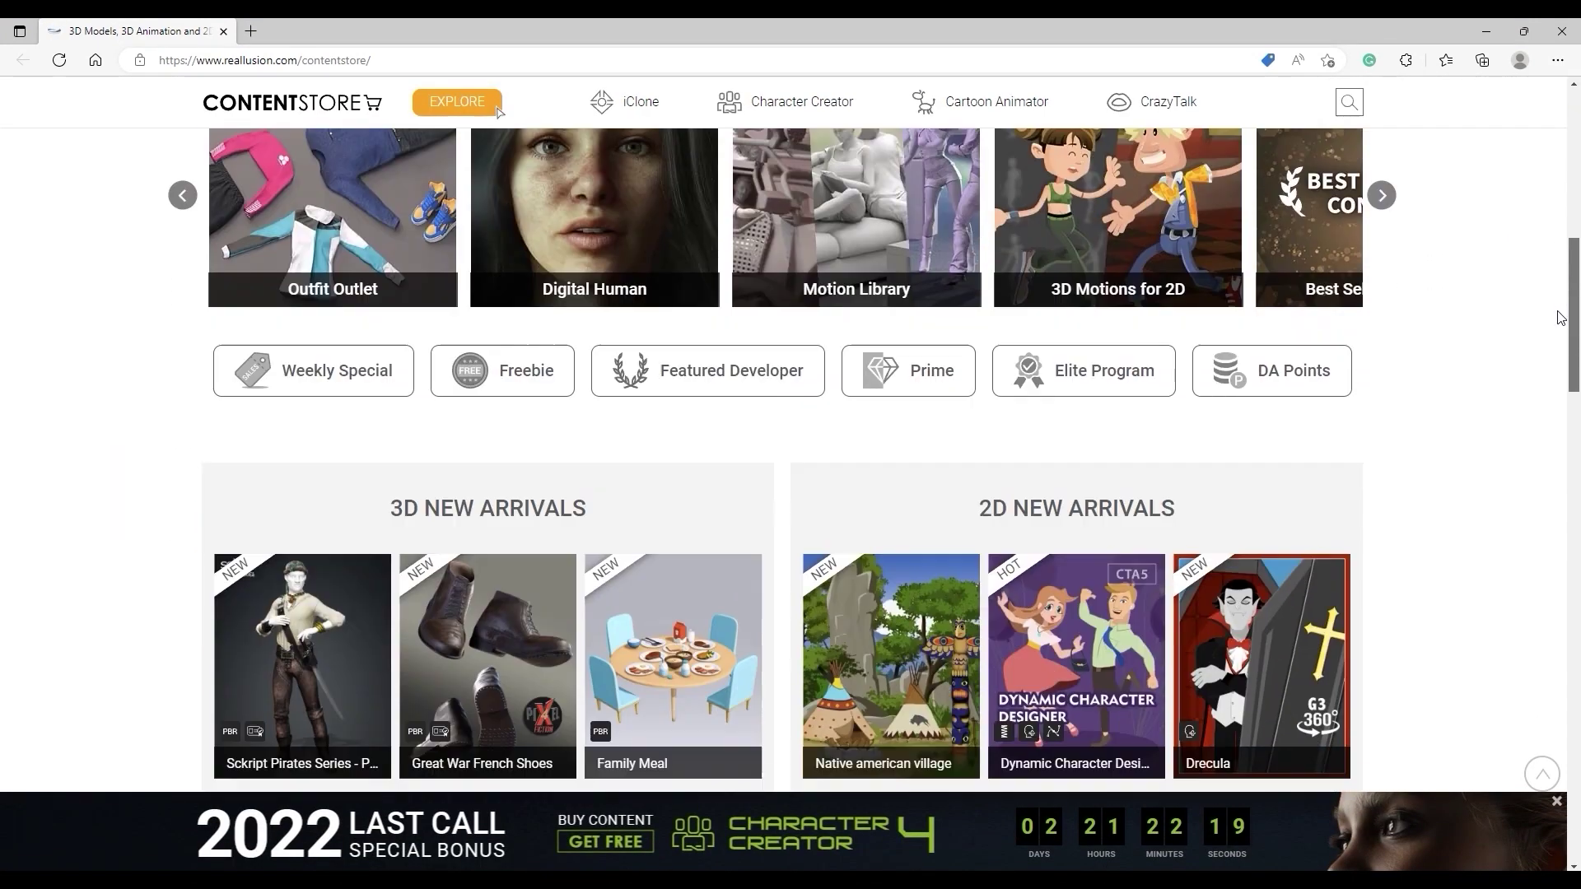
{"action": "scroll", "coordinate": [1559, 146], "scroll_direction": "up", "scroll_amount": 10}
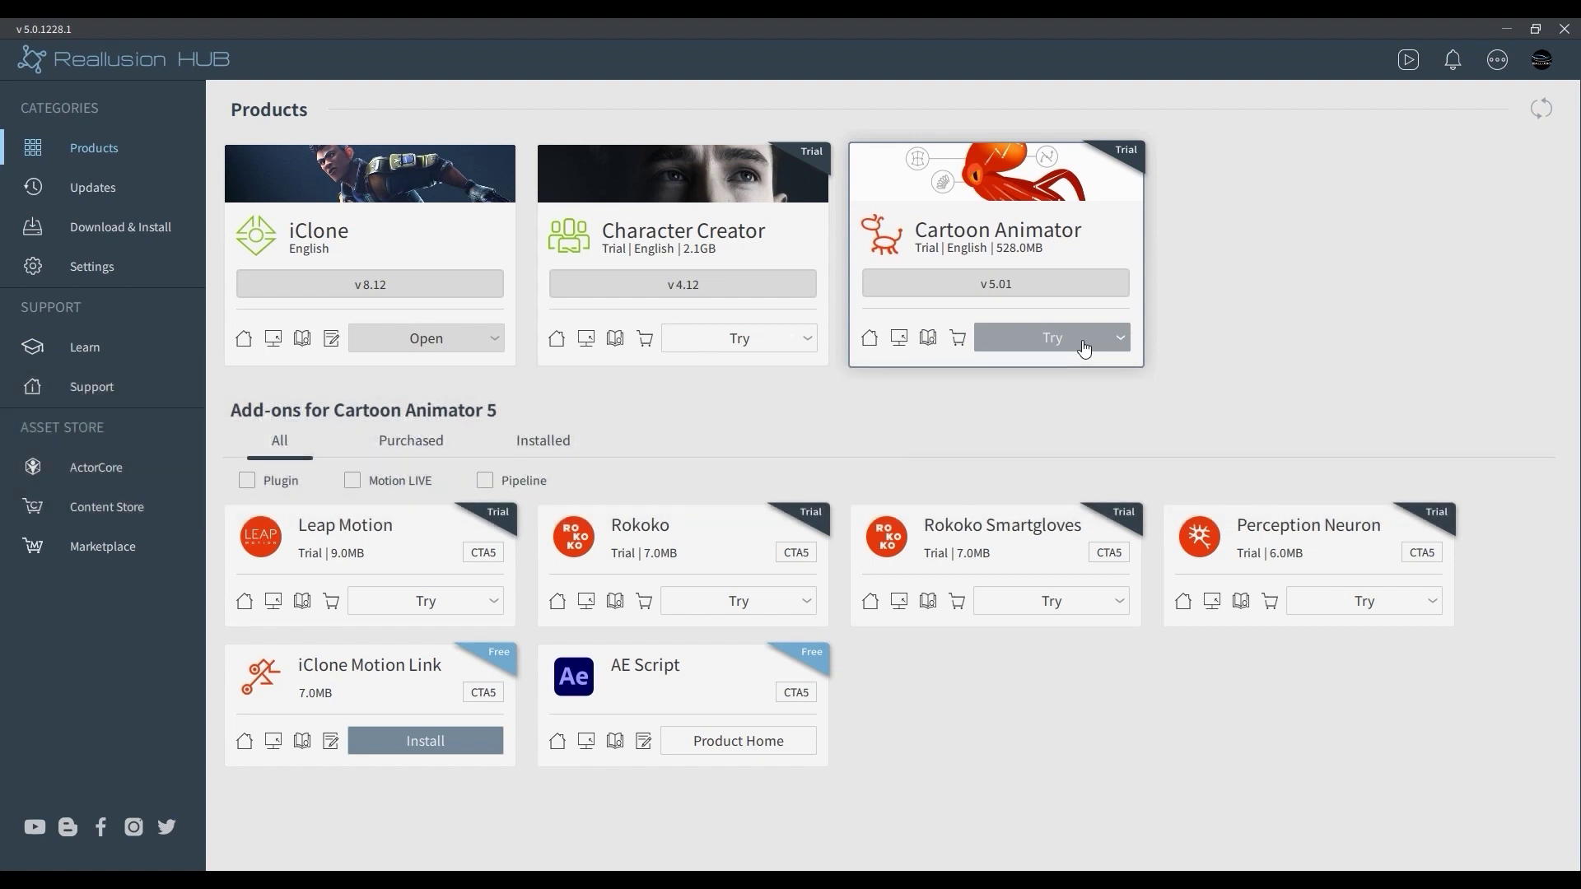
Install the Cartoon Animator 5 trial at the default location and dismiss its welcome messages
{"action": "left_click", "coordinate": [1084, 346]}
{"action": "left_click", "coordinate": [977, 534]}
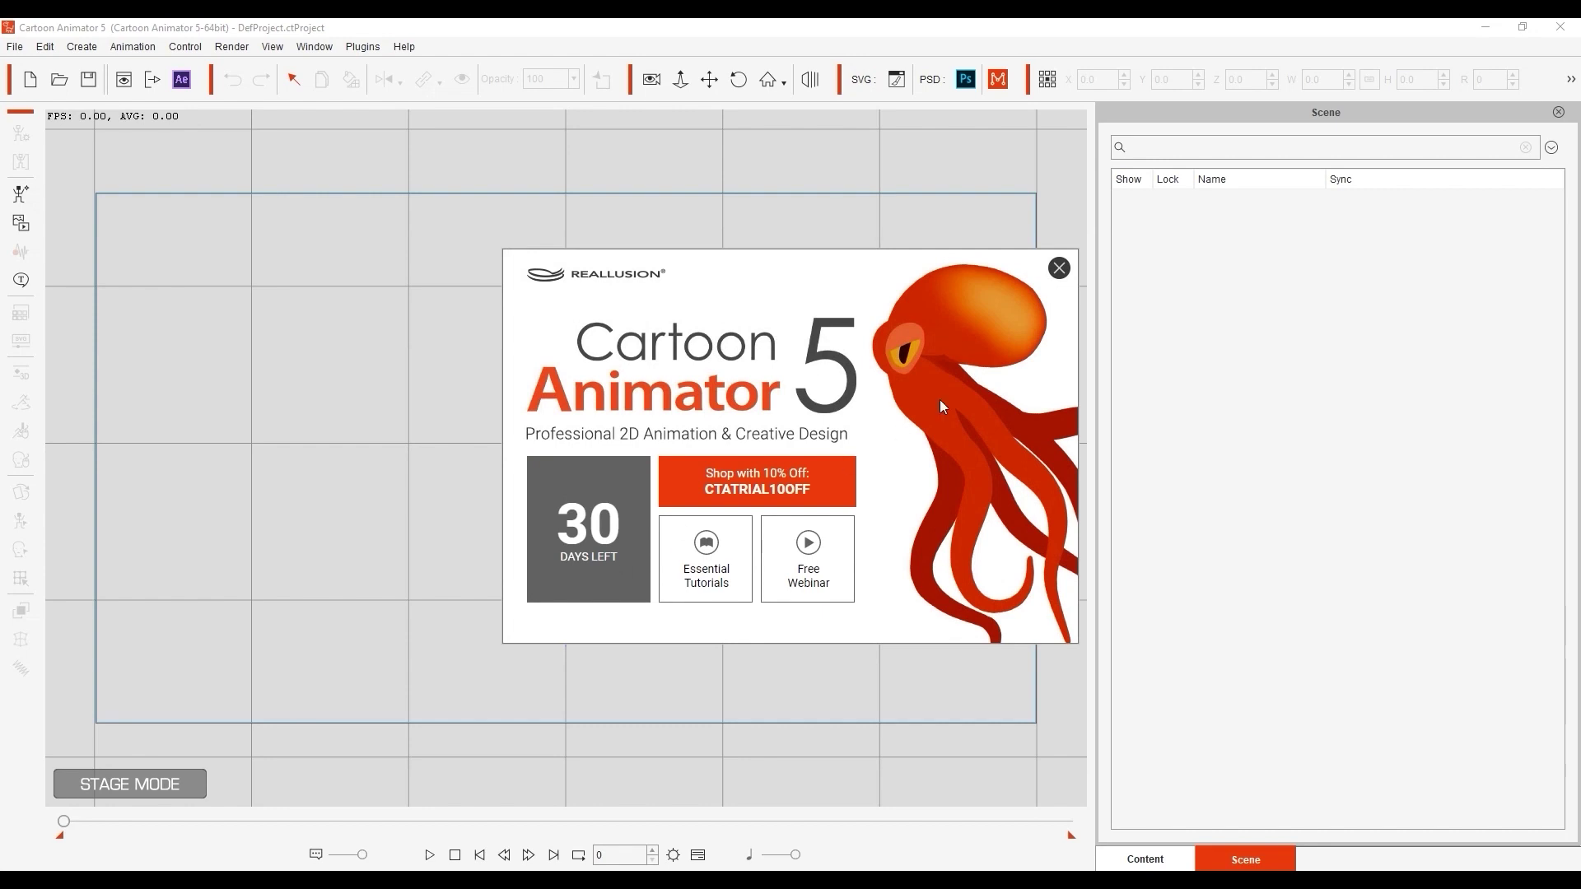
{"action": "left_click", "coordinate": [1059, 270]}
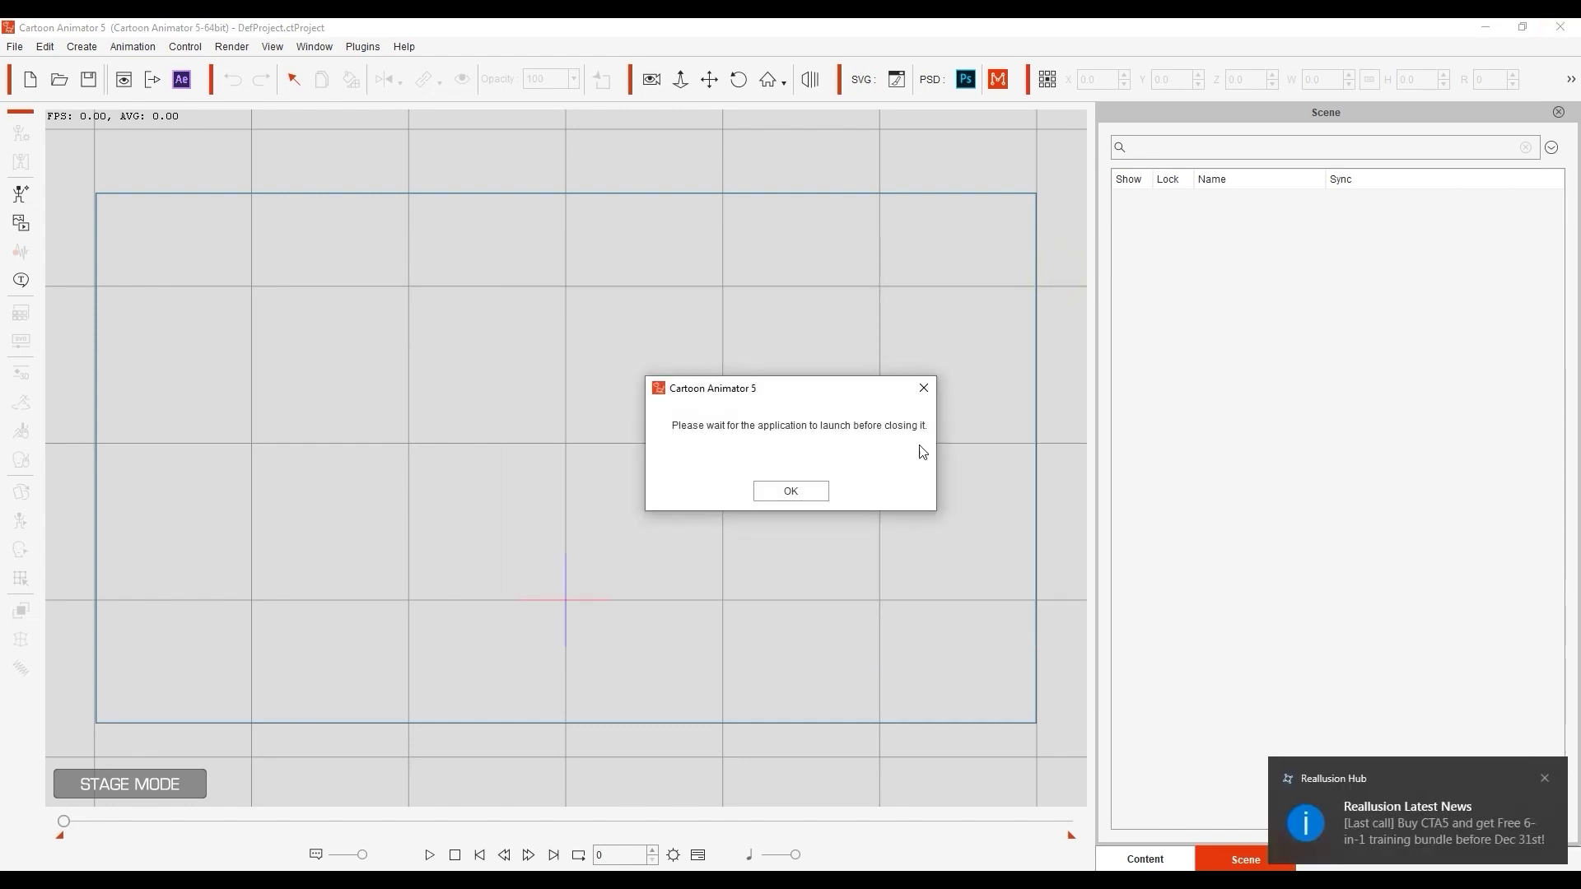
{"action": "left_click", "coordinate": [790, 494]}
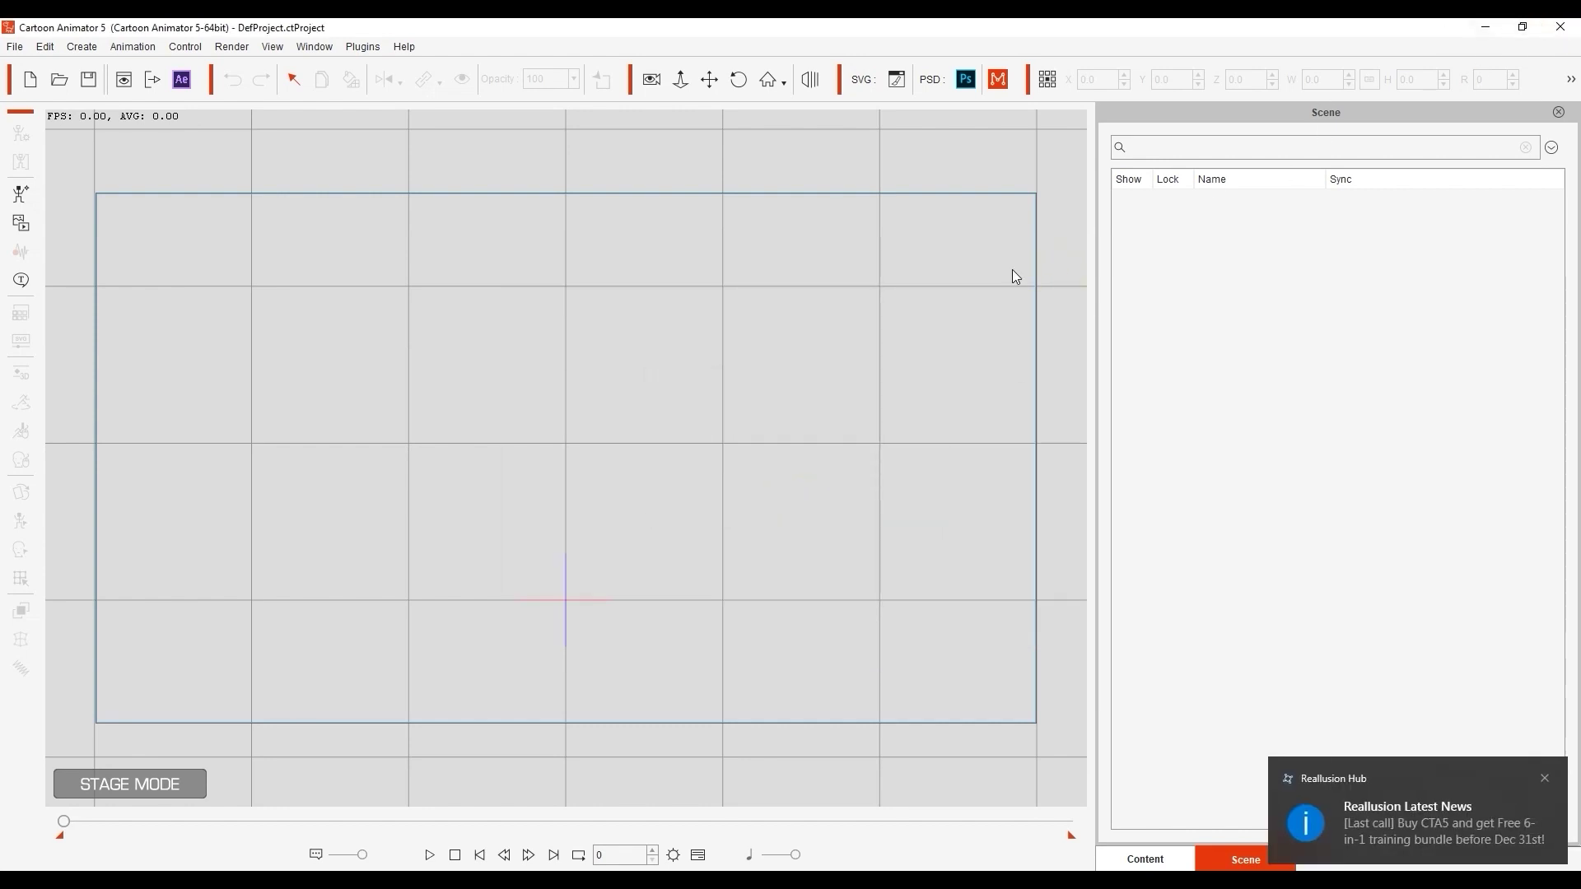